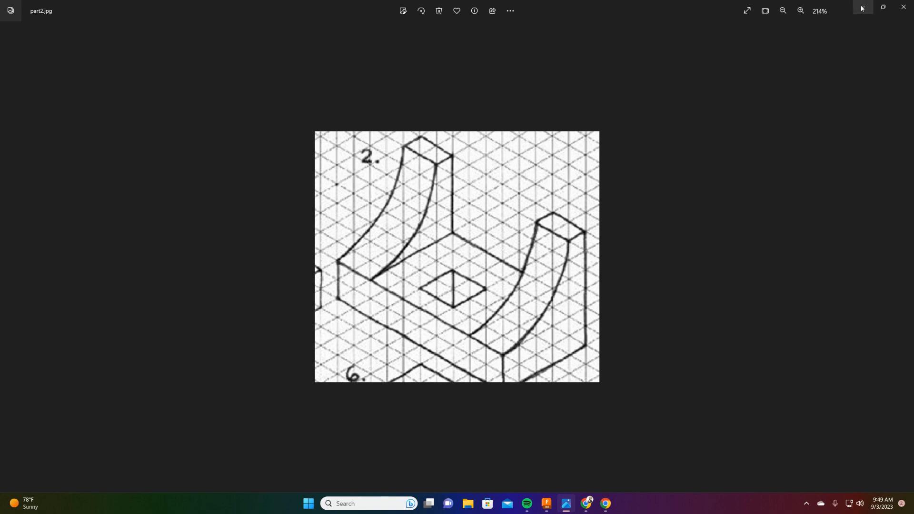
Switch to Fusion 360 and open the Basic Parts folder of the Learn 360 project.
{"action": "left_click", "coordinate": [546, 503]}
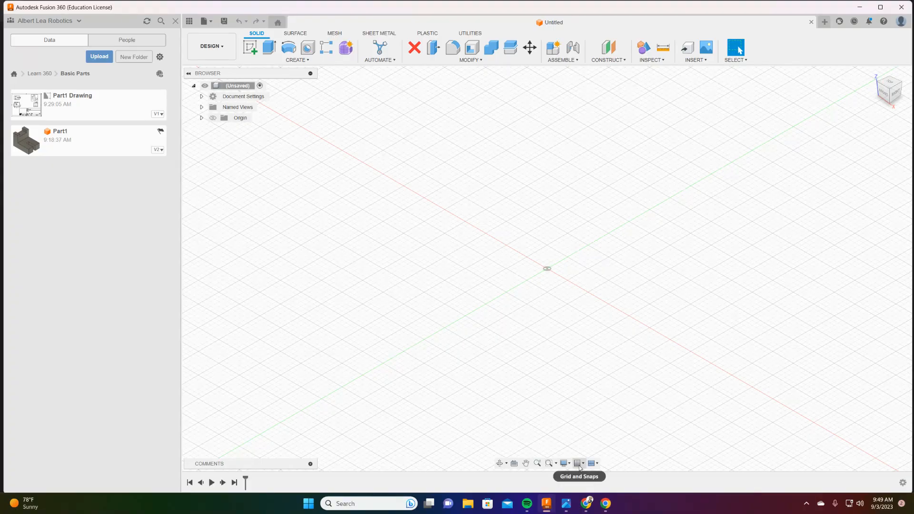
{"action": "left_click", "coordinate": [14, 74]}
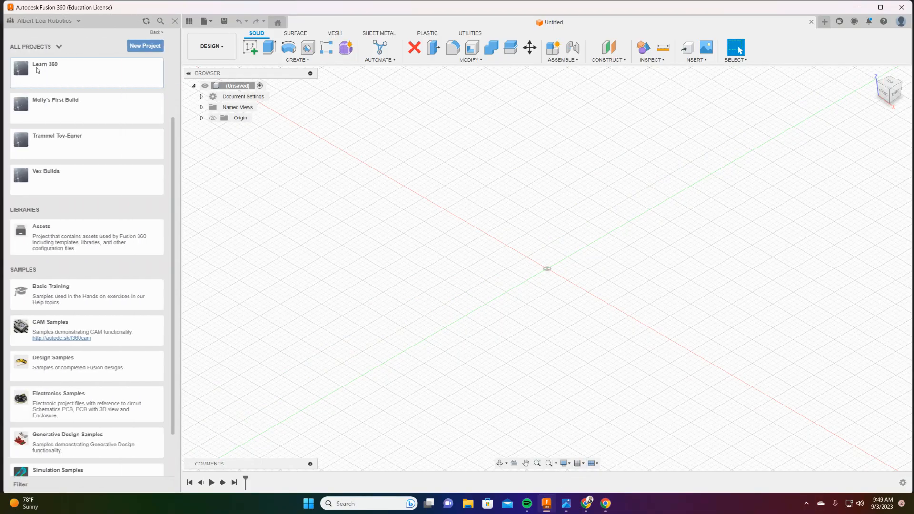
{"action": "left_click", "coordinate": [28, 70]}
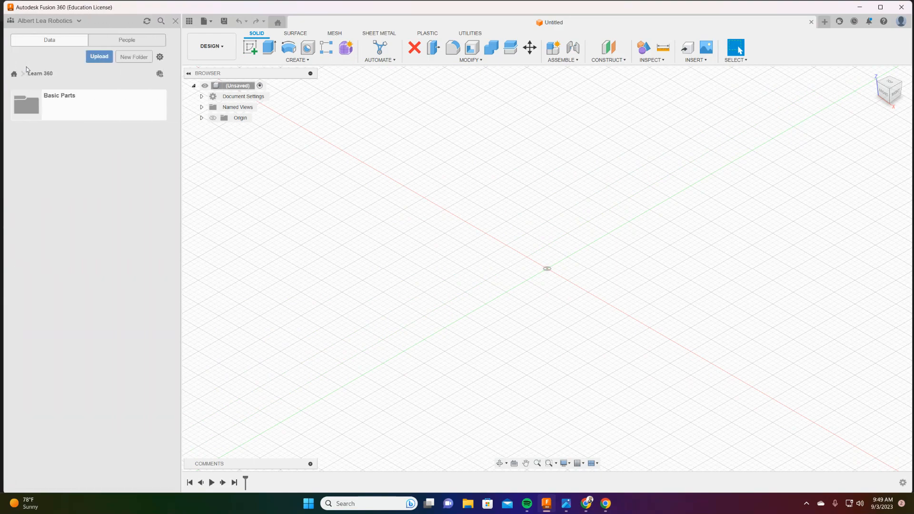
{"action": "left_click", "coordinate": [42, 106]}
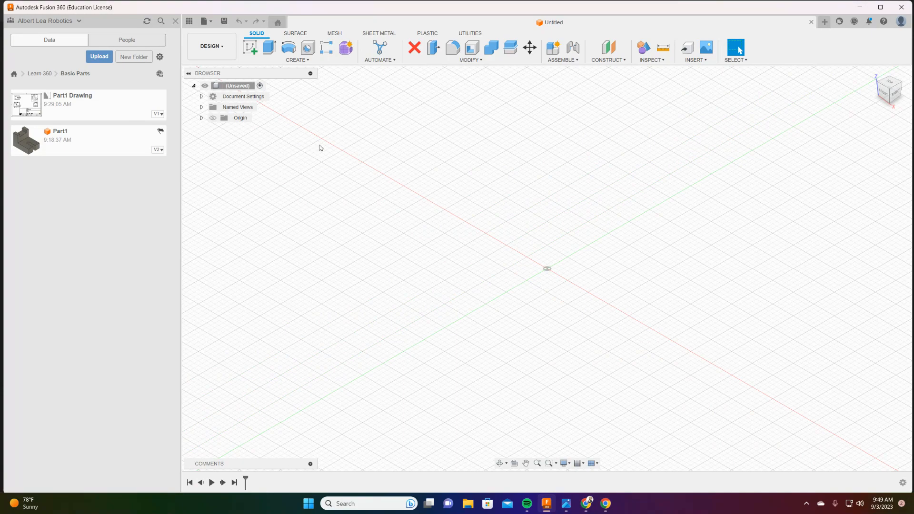
Save the untitled design as "Part 2" in the Basic Parts folder.
{"action": "left_click", "coordinate": [207, 22]}
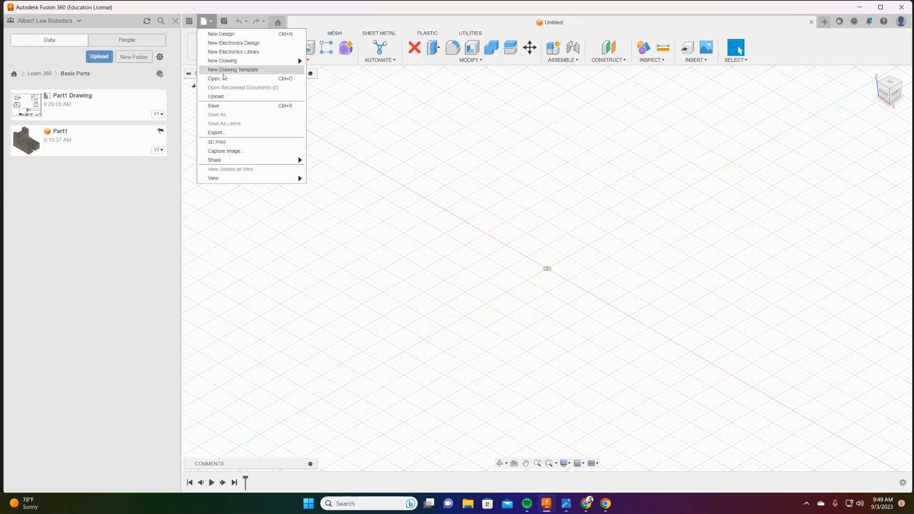
{"action": "left_click", "coordinate": [226, 107]}
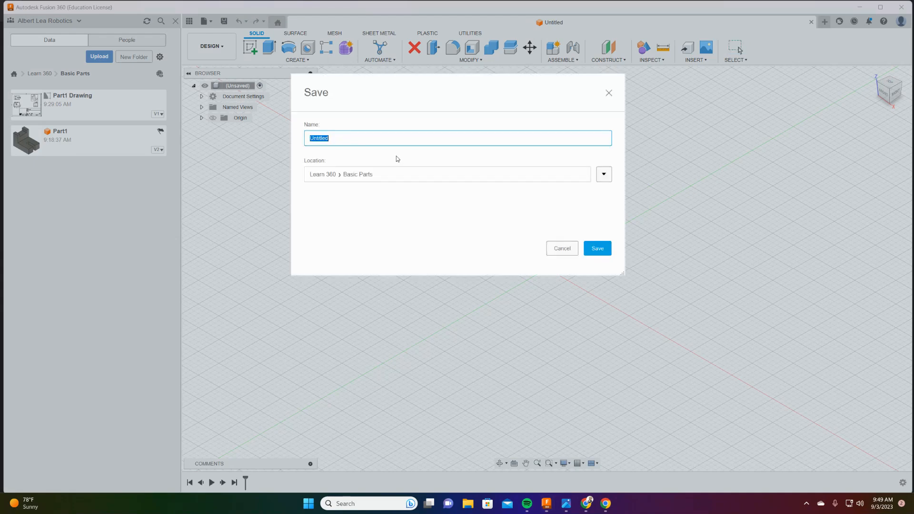
{"action": "type", "text": "Part 2"}
{"action": "left_click", "coordinate": [598, 250]}
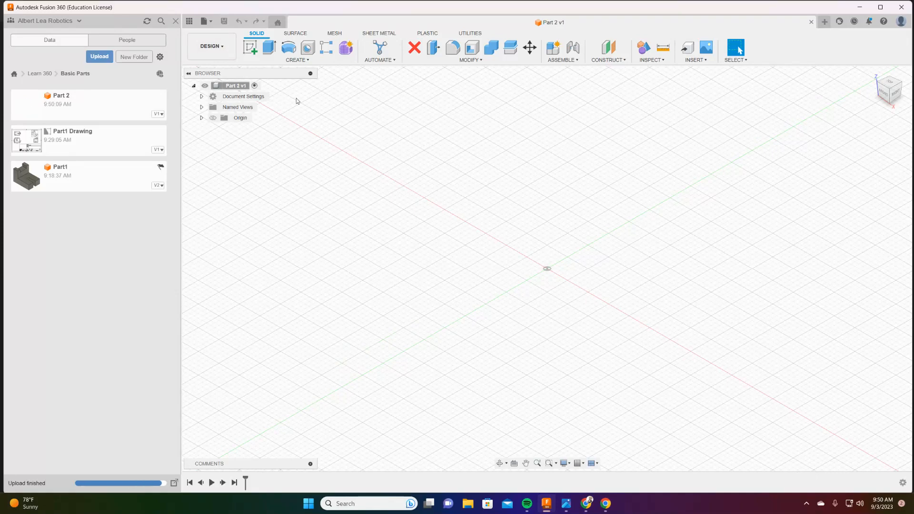
Create an internal standard component named "Part 2" and make it active.
{"action": "left_click", "coordinate": [554, 50]}
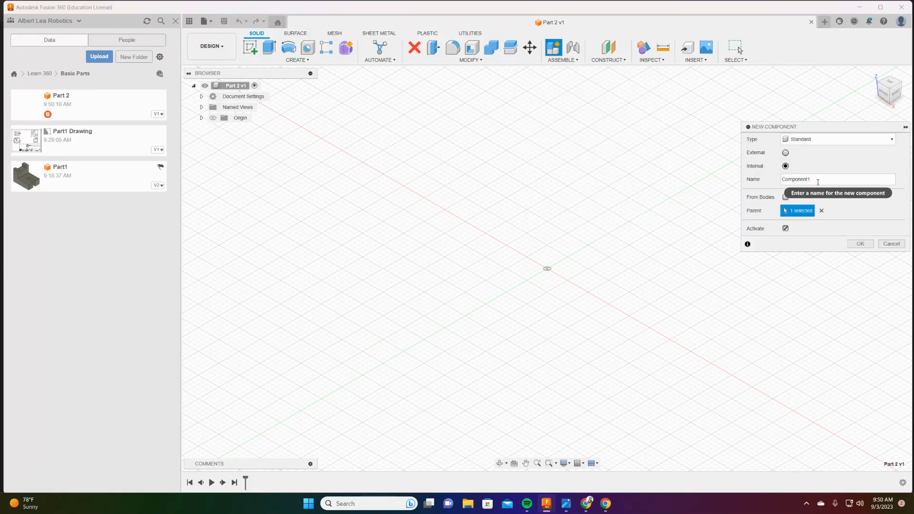
{"action": "double_click", "coordinate": [783, 180]}
{"action": "type", "text": "Part"}
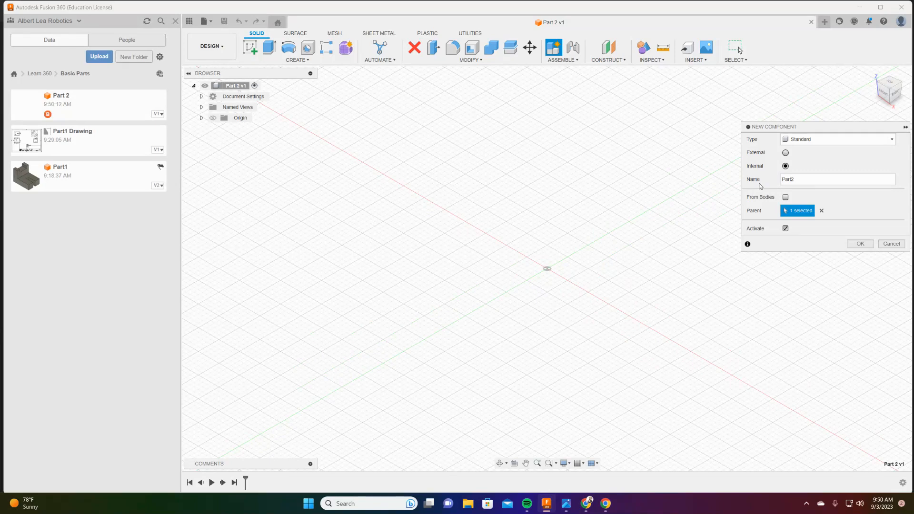
{"action": "type", "text": " 2"}
{"action": "left_click", "coordinate": [850, 243]}
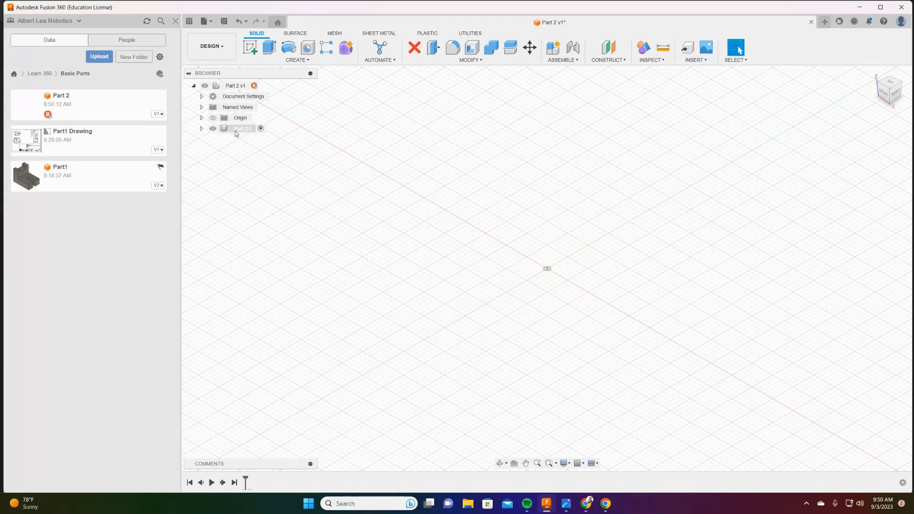
In the Part 2 component, sketch a rectangle 2.5 in wide and 3 in high from the origin on the front plane.
{"action": "left_click", "coordinate": [237, 128]}
{"action": "left_click", "coordinate": [253, 46]}
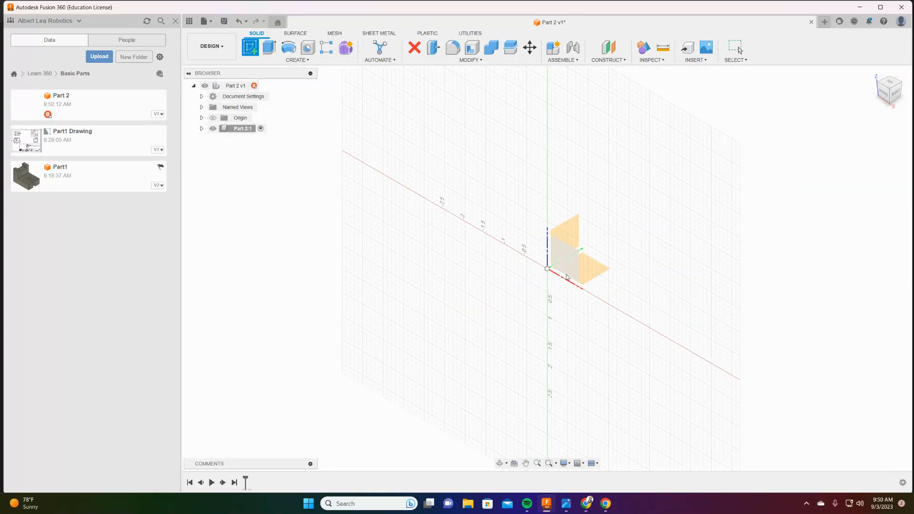
{"action": "left_click", "coordinate": [569, 257]}
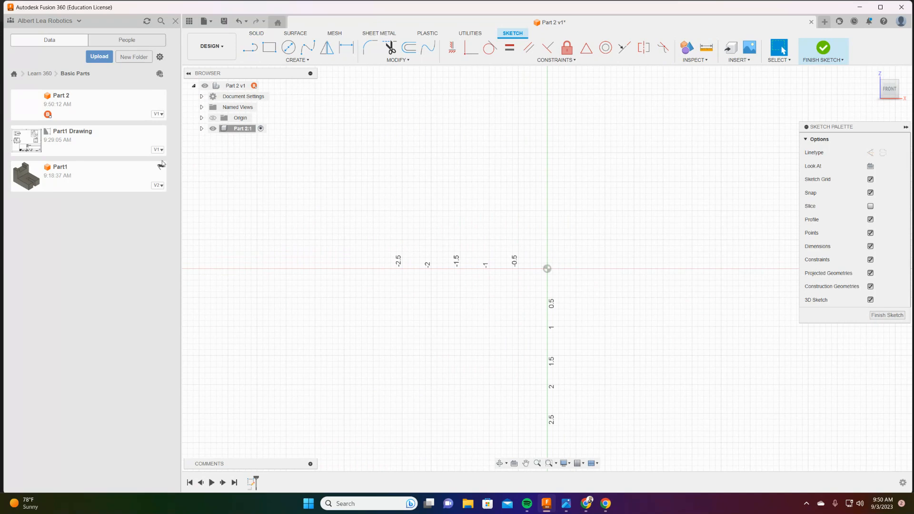
{"action": "left_click", "coordinate": [269, 48]}
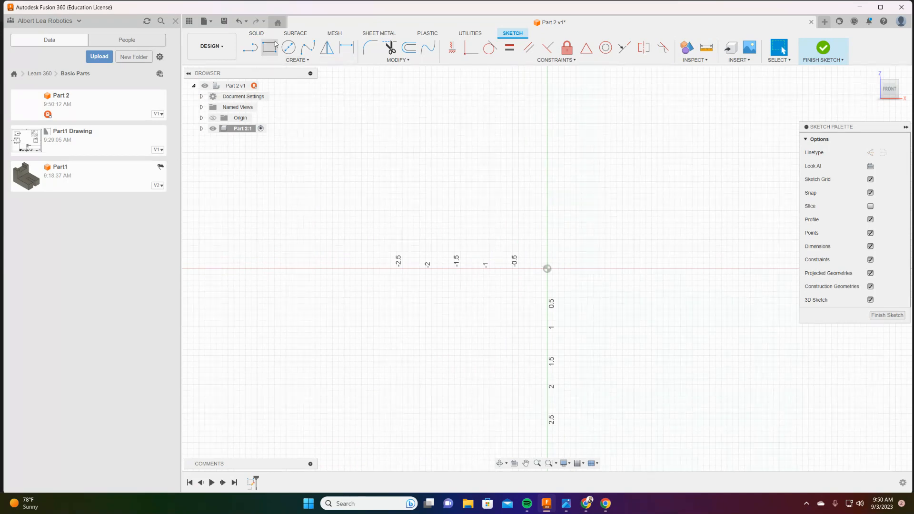
{"action": "left_click", "coordinate": [548, 269]}
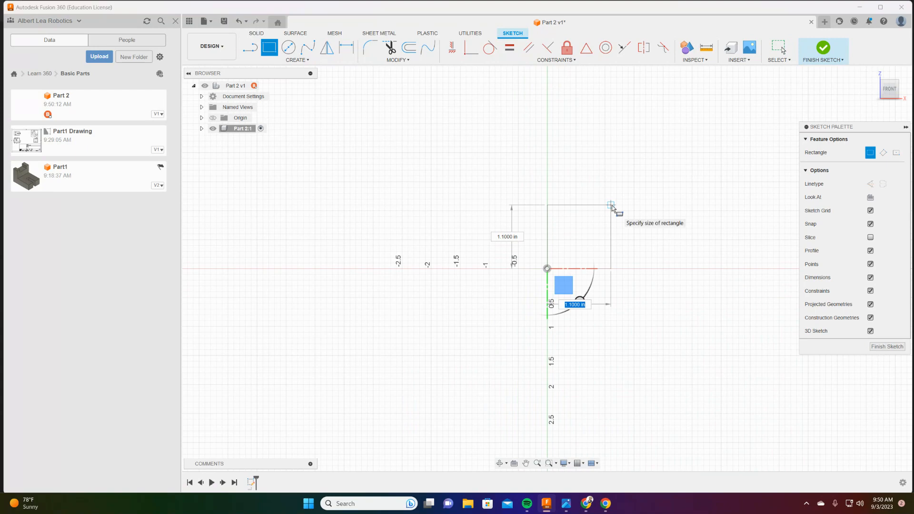
{"action": "type", "text": "2.5"}
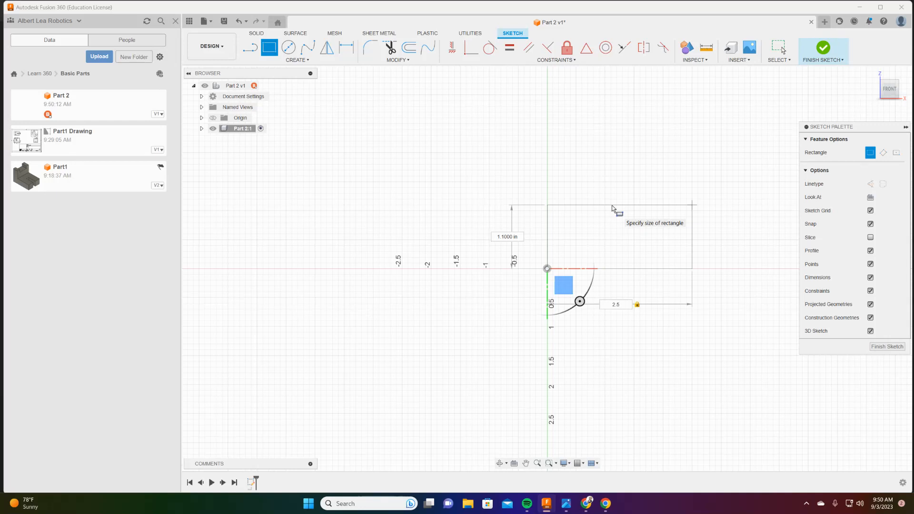
{"action": "key", "text": "Tab"}
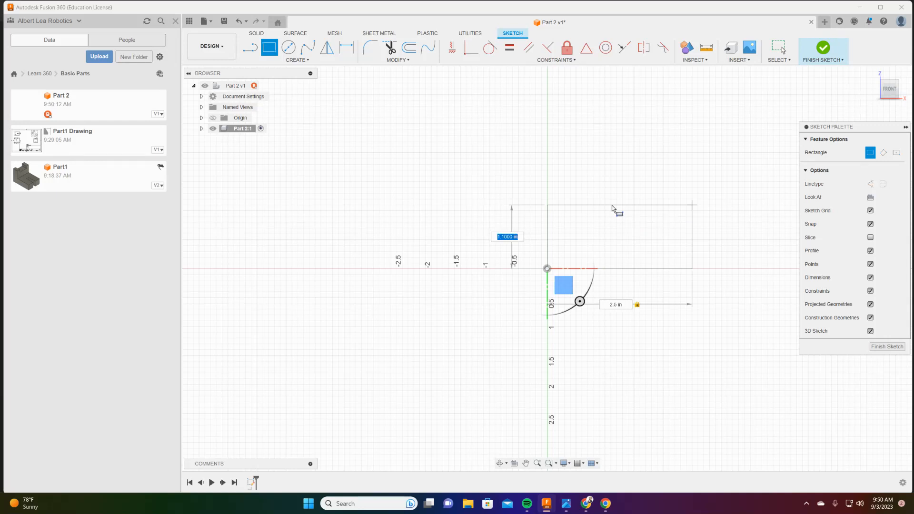
{"action": "type", "text": "3"}
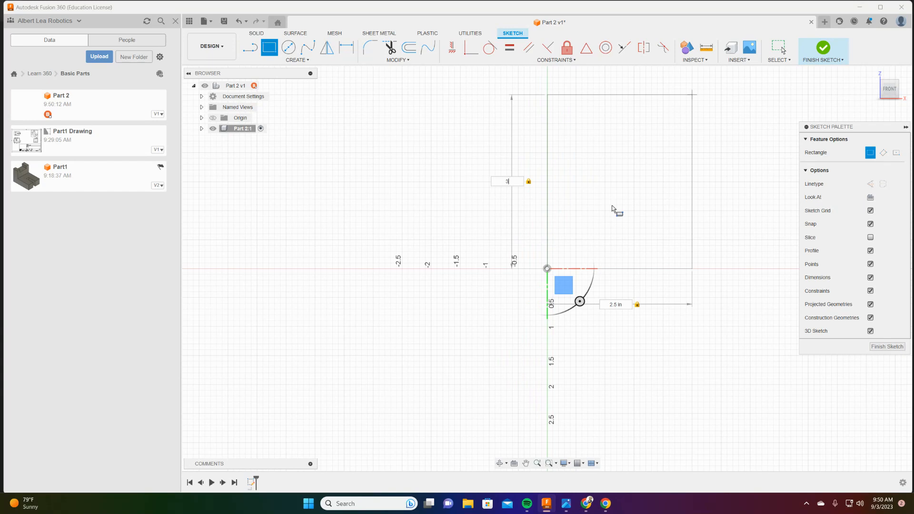
{"action": "key", "text": "Return"}
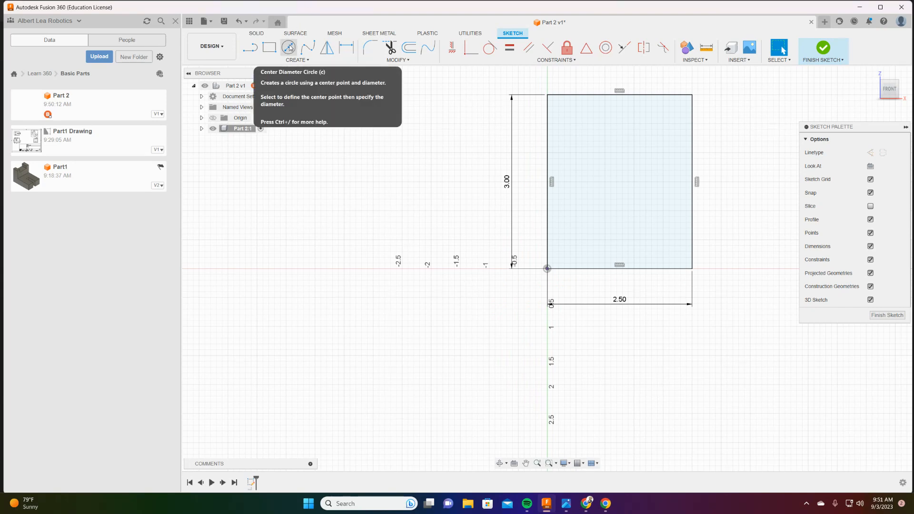
Add a 4 in diameter circle centred on the rectangle's corner directly above the origin and finish the sketch.
{"action": "left_click", "coordinate": [289, 47]}
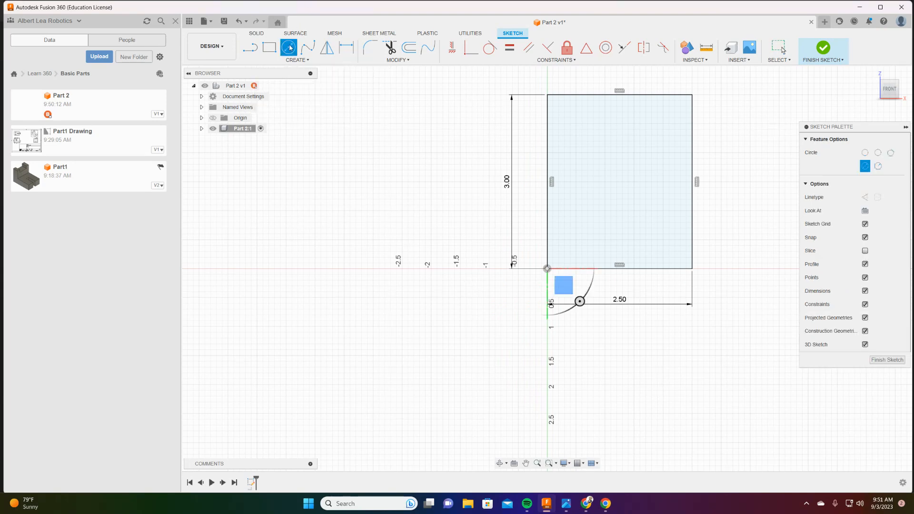
{"action": "left_click", "coordinate": [547, 95]}
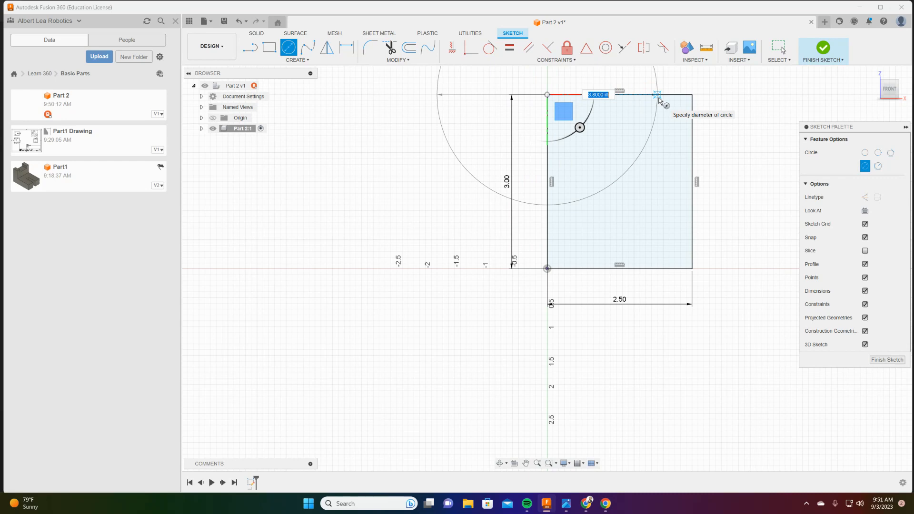
{"action": "type", "text": "4"}
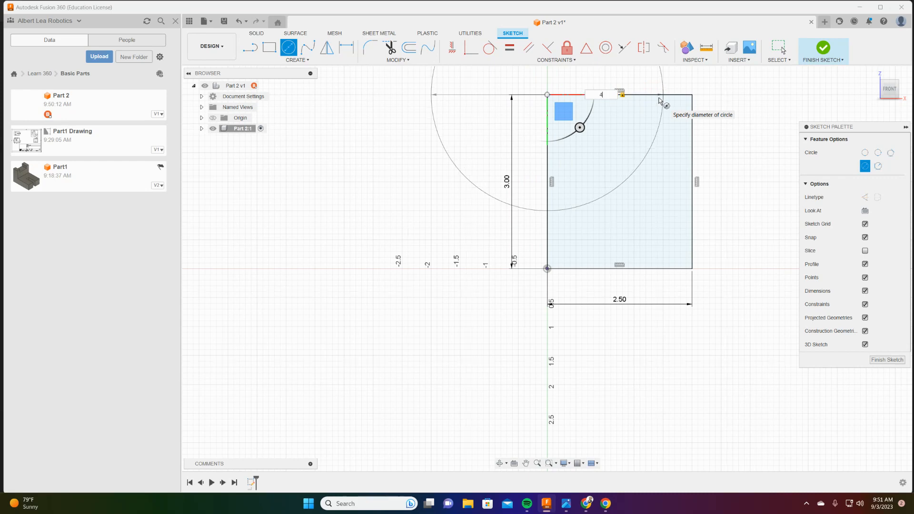
{"action": "key", "text": "Return"}
{"action": "key", "text": "Escape"}
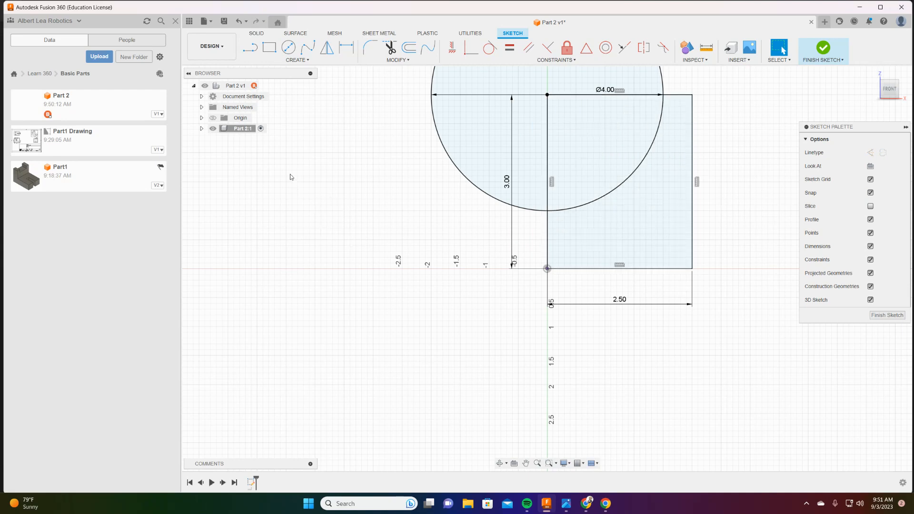
{"action": "left_click", "coordinate": [894, 316]}
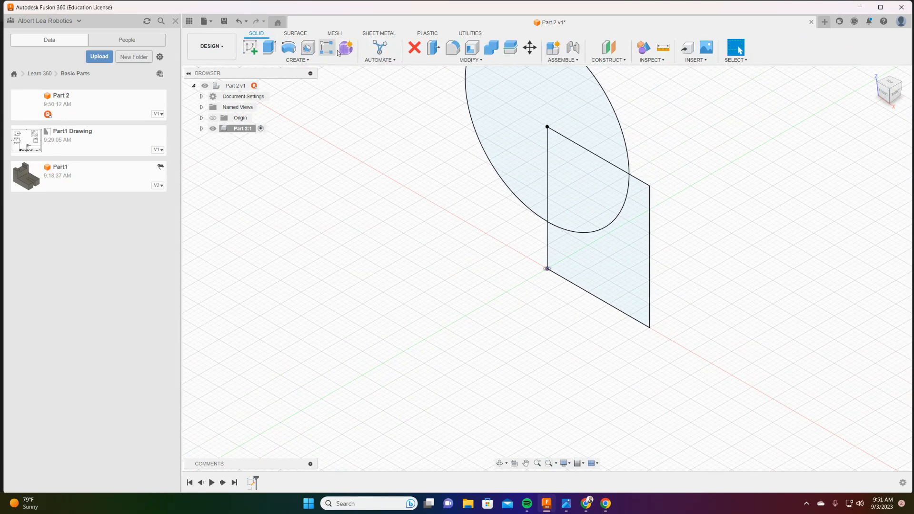
Extrude the part of the rectangle outside the circle 5 in as a new body.
{"action": "right_click", "coordinate": [520, 307]}
{"action": "left_click", "coordinate": [552, 290]}
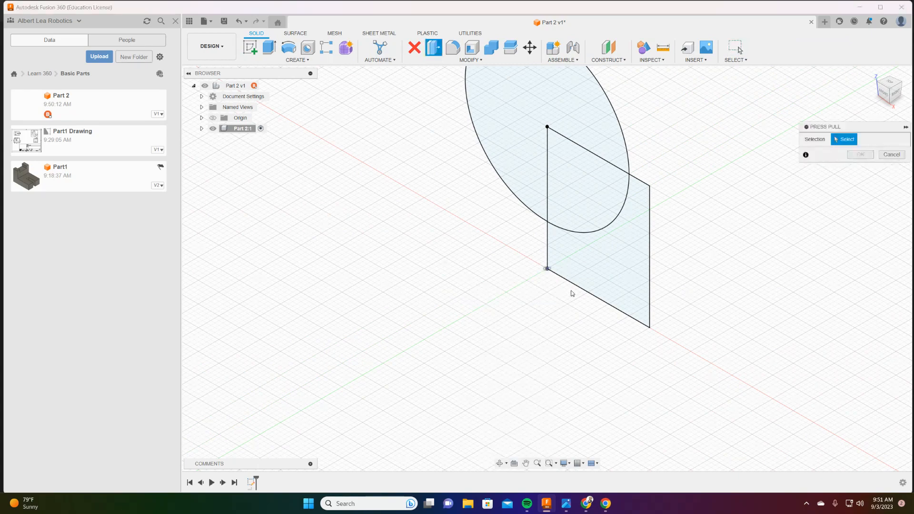
{"action": "left_click", "coordinate": [630, 262]}
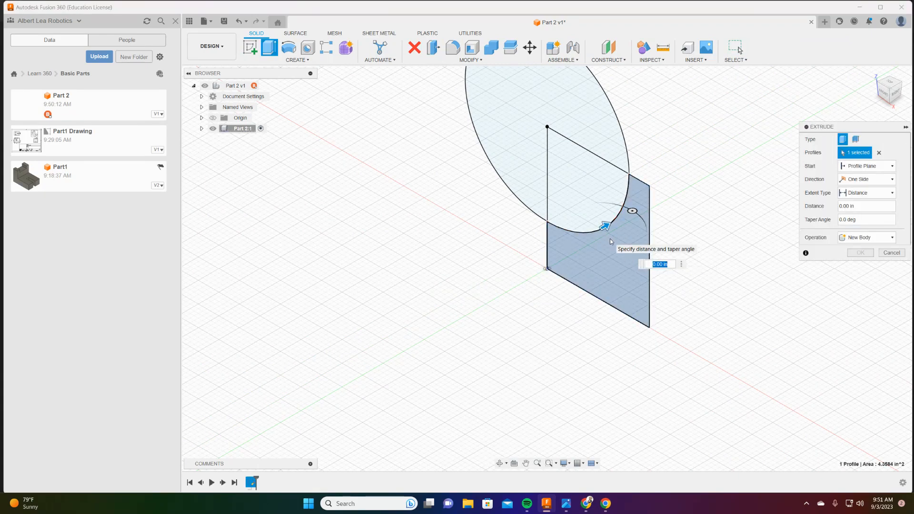
{"action": "type", "text": "5"}
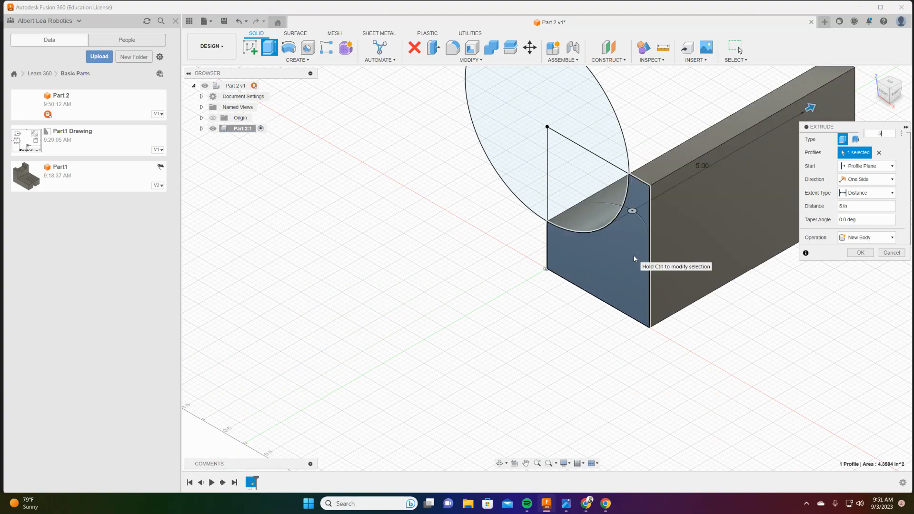
{"action": "key", "text": "Return"}
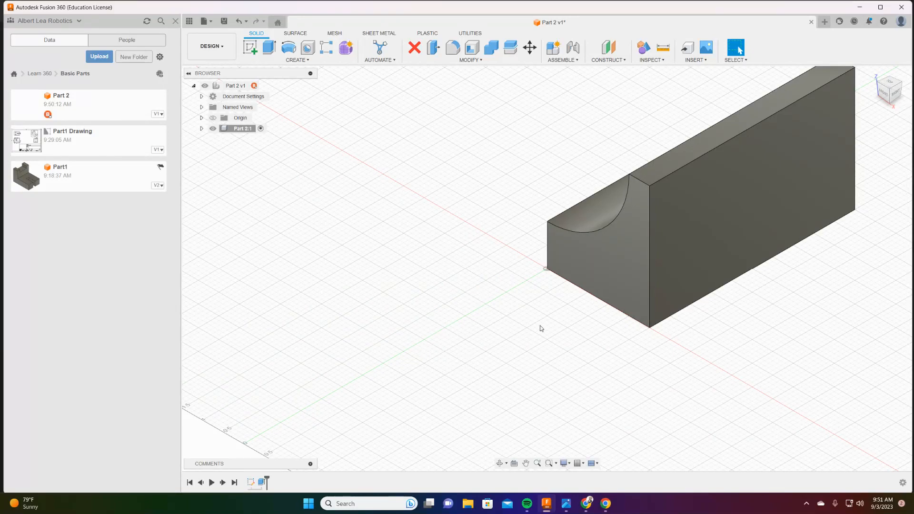
On the body's tall flat side face, sketch a rectangle 3 in wide and 2 in high, starting on the top edge.
{"action": "left_click", "coordinate": [888, 85]}
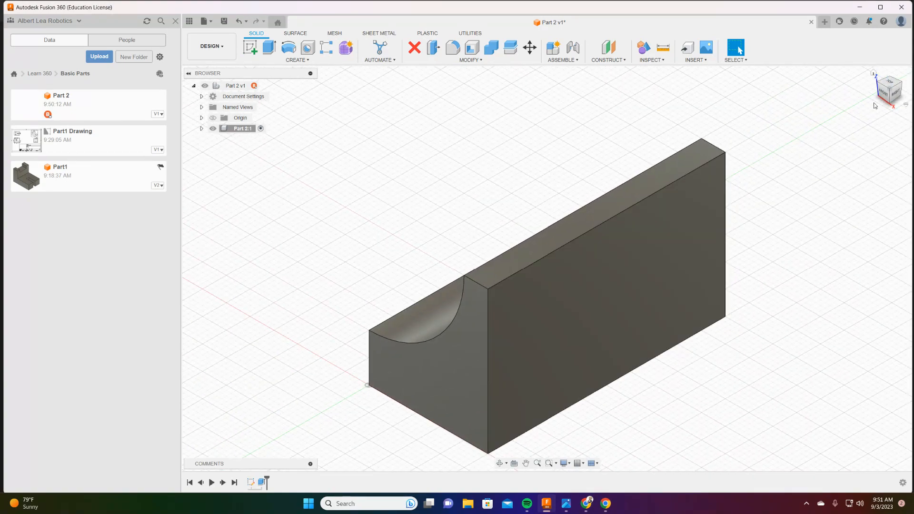
{"action": "mouse_move", "coordinate": [889, 89]}
{"action": "left_mouse_down"}
{"action": "mouse_move", "coordinate": [845, 92]}
{"action": "mouse_move", "coordinate": [911, 87]}
{"action": "mouse_move", "coordinate": [886, 86]}
{"action": "left_mouse_up"}
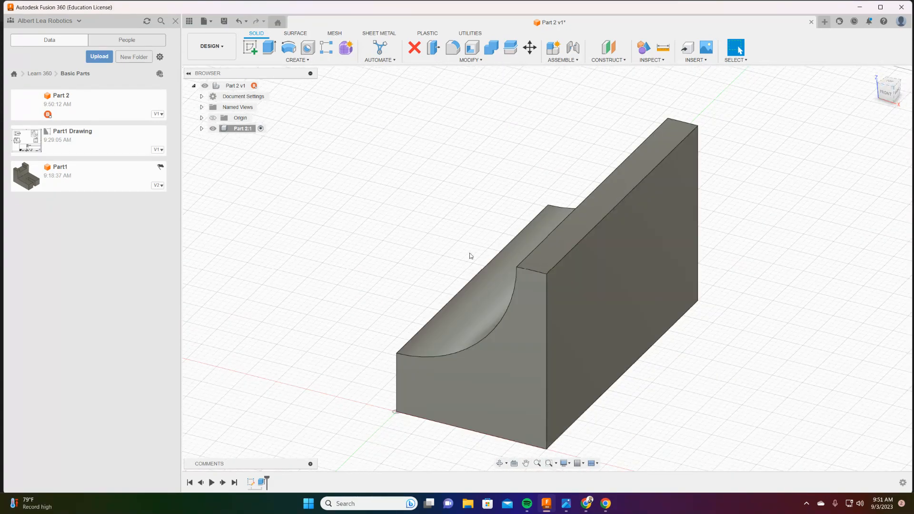
{"action": "left_click", "coordinate": [250, 47]}
{"action": "left_click", "coordinate": [633, 310]}
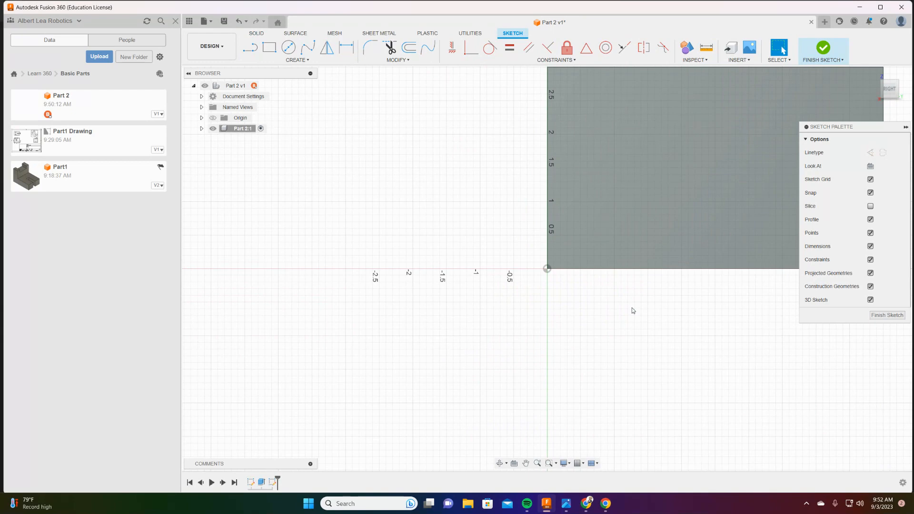
{"action": "scroll", "coordinate": [643, 312], "scroll_direction": "down", "scroll_amount": 1}
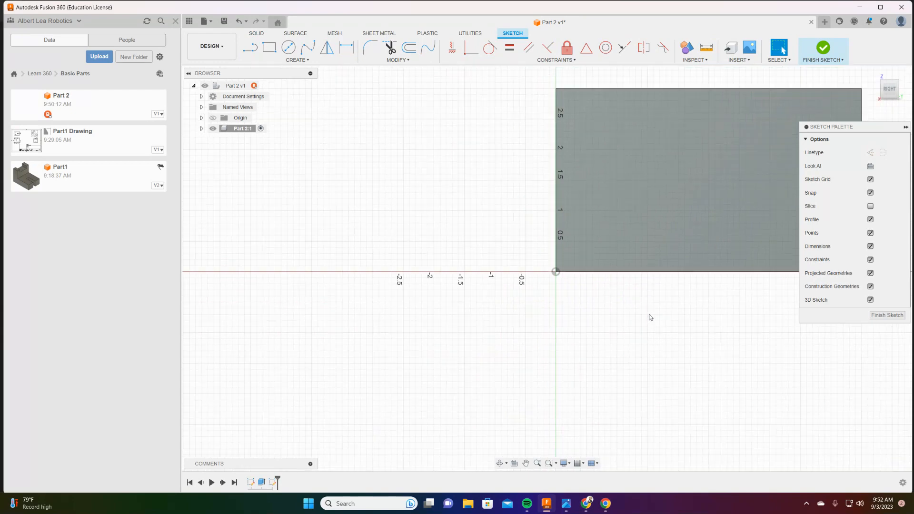
{"action": "scroll", "coordinate": [767, 373], "scroll_direction": "down", "scroll_amount": 1}
{"action": "middle_click_drag", "start_coordinate": [767, 373], "coordinate": [604, 373]}
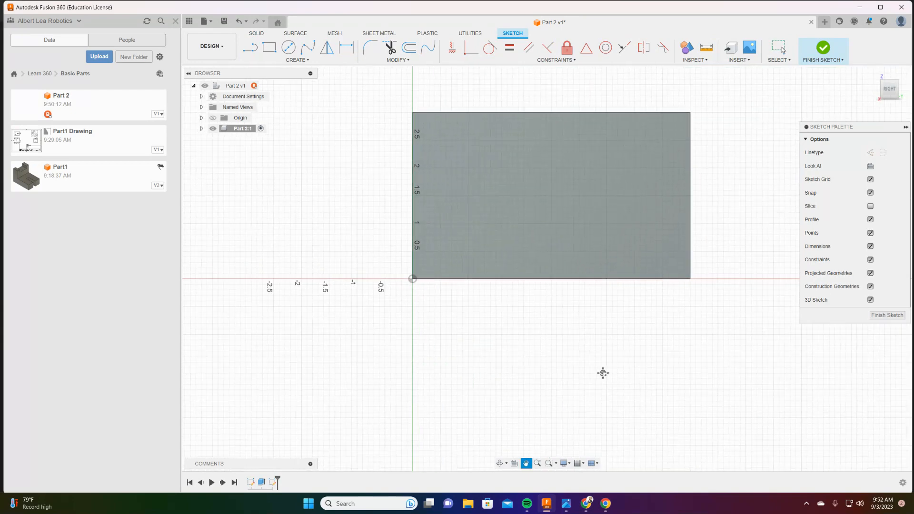
{"action": "left_click", "coordinate": [269, 46]}
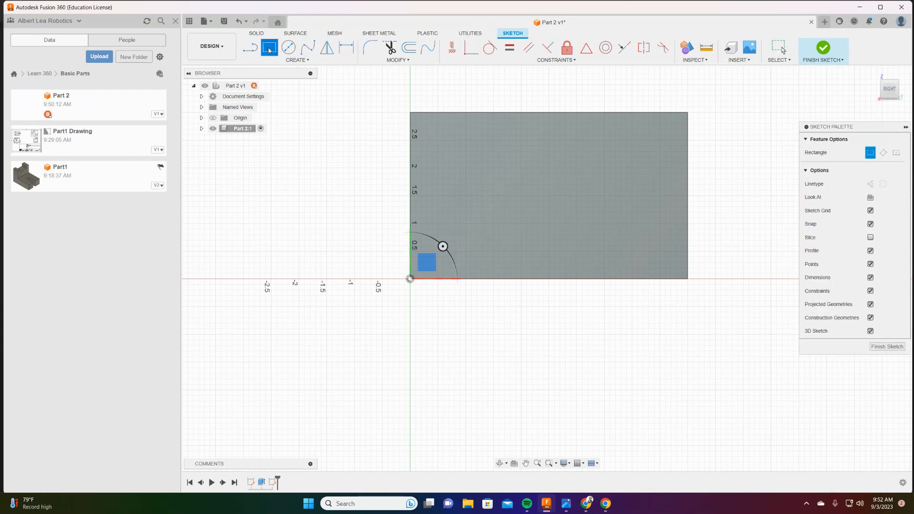
{"action": "left_click", "coordinate": [458, 112]}
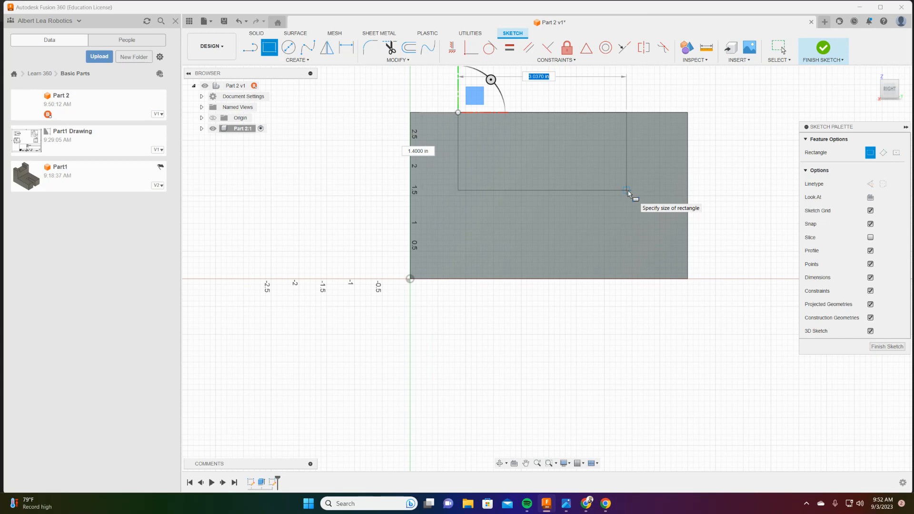
{"action": "key", "text": "Tab"}
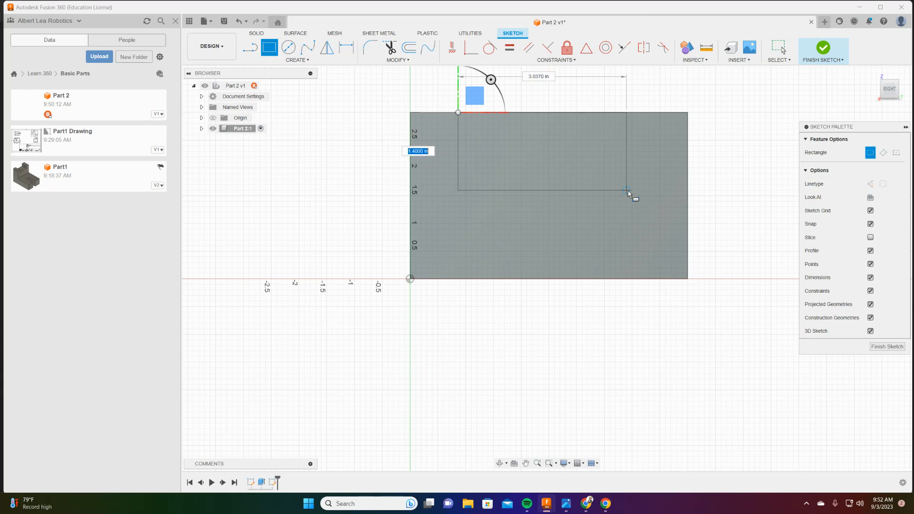
{"action": "type", "text": "2"}
{"action": "key", "text": "Tab"}
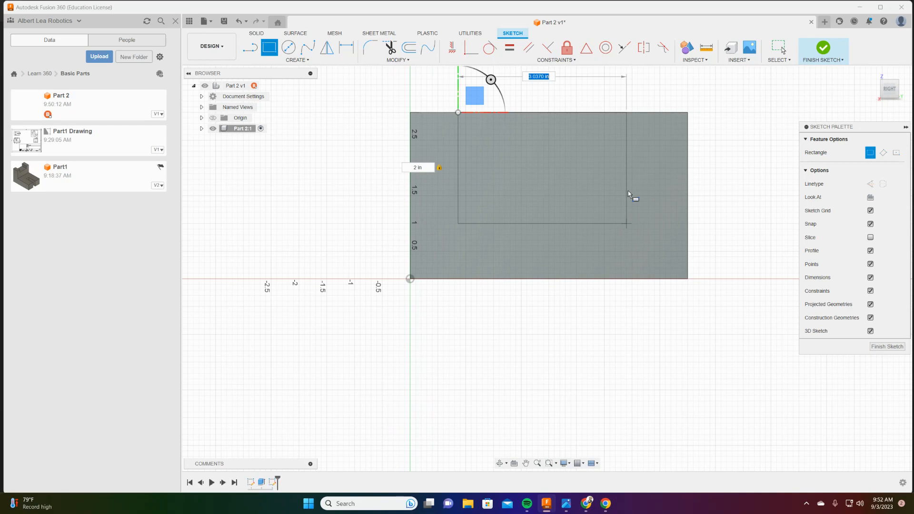
{"action": "type", "text": "3"}
{"action": "key", "text": "Return"}
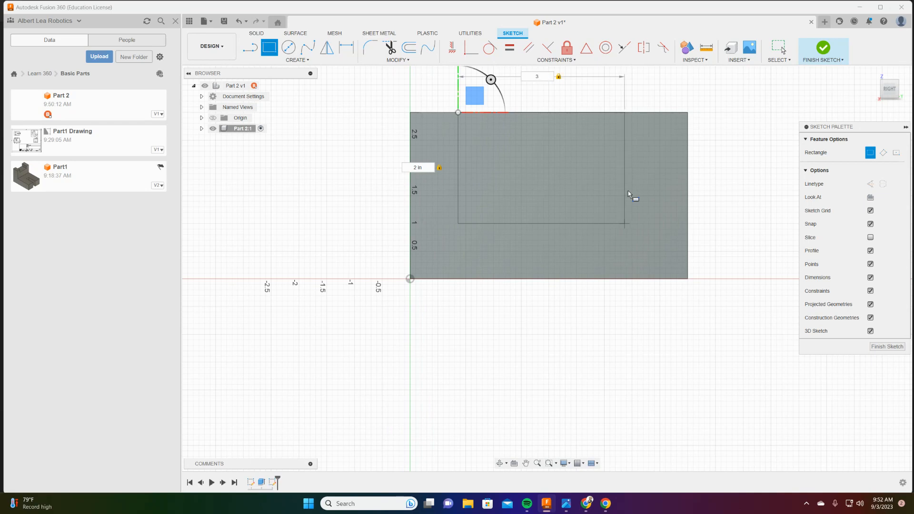
{"action": "key", "text": "Return"}
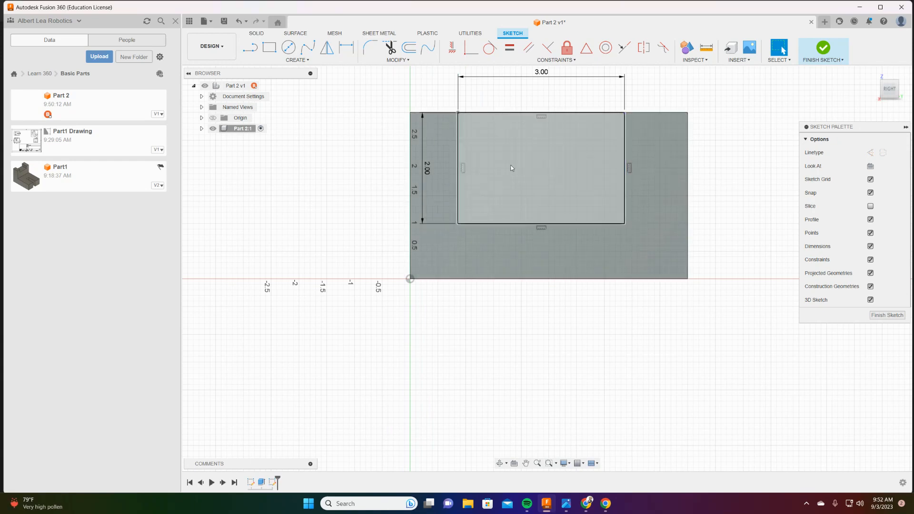
Dimension the rectangle's upper corner 1 in from the face's upper corner nearest the origin side and finish the sketch.
{"action": "key", "text": "d"}
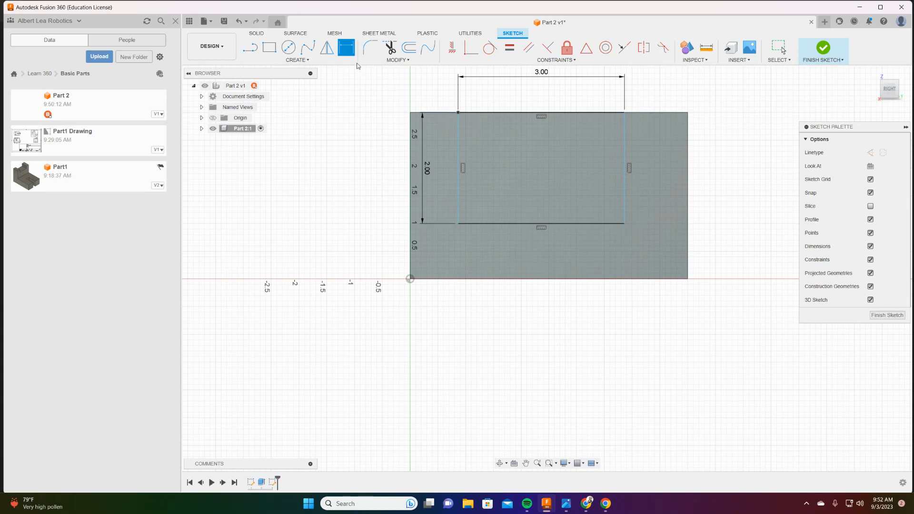
{"action": "scroll", "coordinate": [446, 115], "scroll_direction": "up", "scroll_amount": 5}
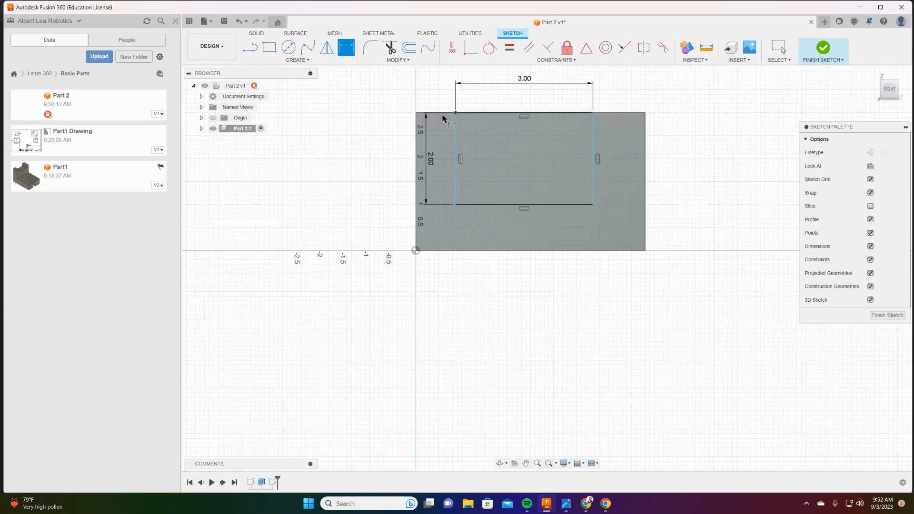
{"action": "left_click", "coordinate": [441, 115]}
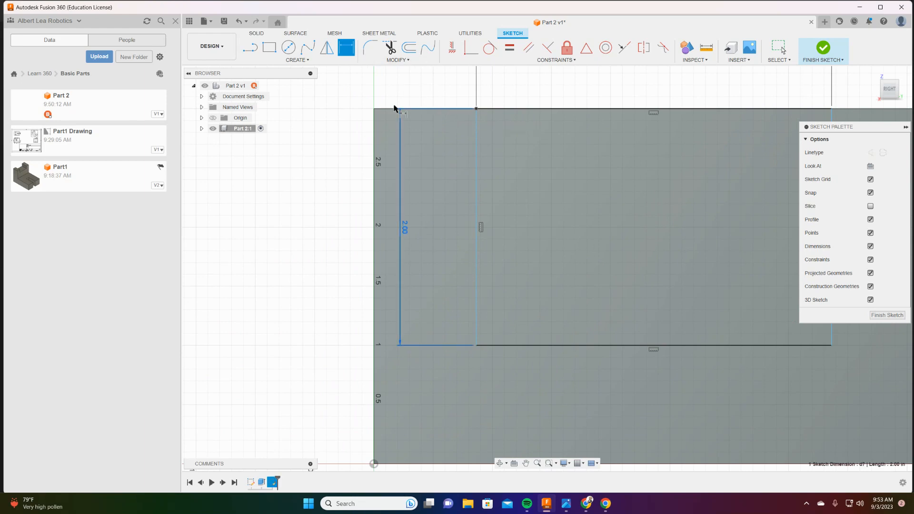
{"action": "scroll", "coordinate": [358, 111], "scroll_direction": "up", "scroll_amount": 1}
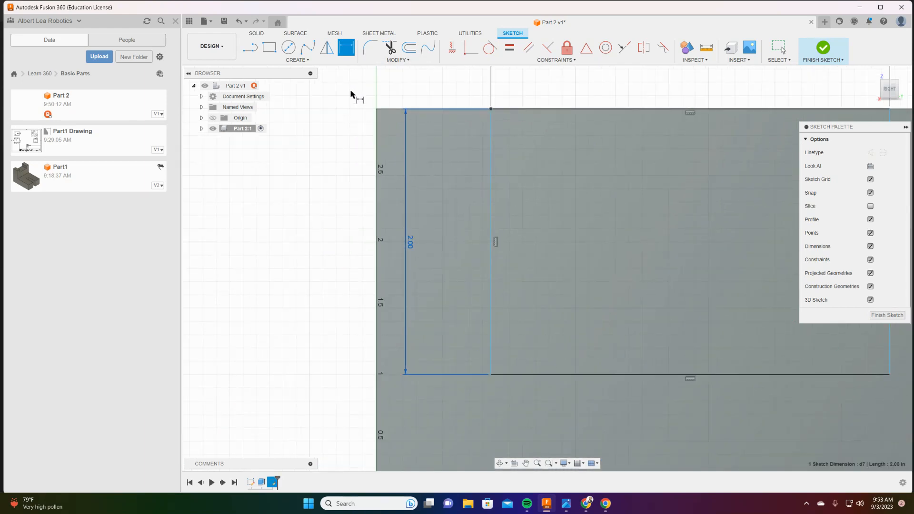
{"action": "left_click", "coordinate": [377, 109]}
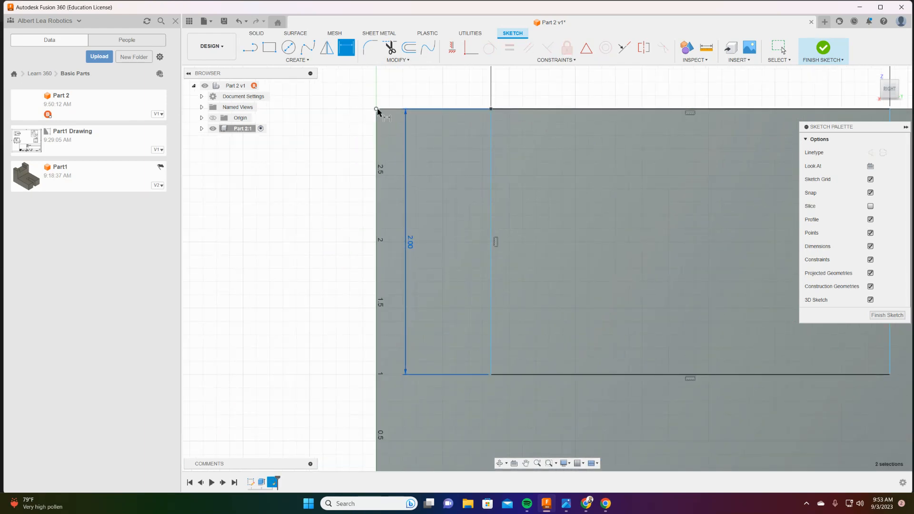
{"action": "left_click", "coordinate": [491, 108]}
{"action": "key", "text": "d"}
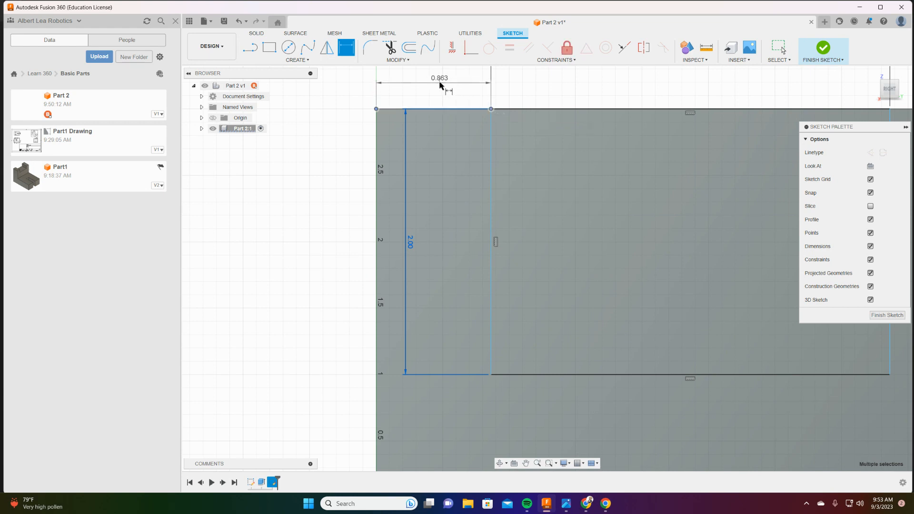
{"action": "left_click", "coordinate": [441, 83]}
{"action": "type", "text": "1"}
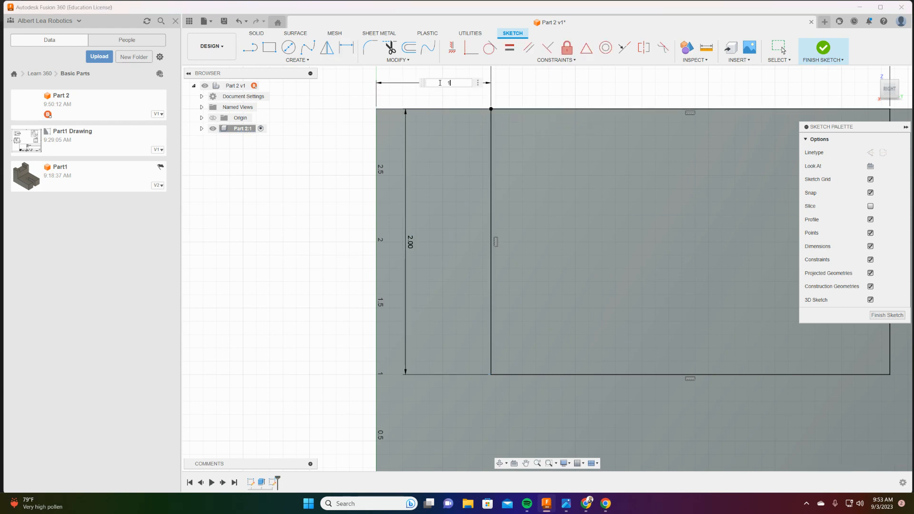
{"action": "key", "text": "Return"}
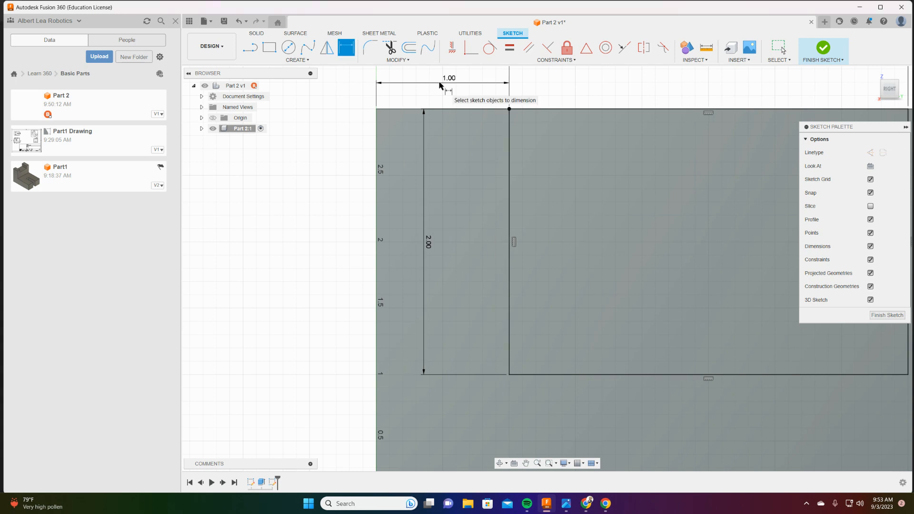
{"action": "scroll", "coordinate": [512, 129], "scroll_direction": "down", "scroll_amount": 5}
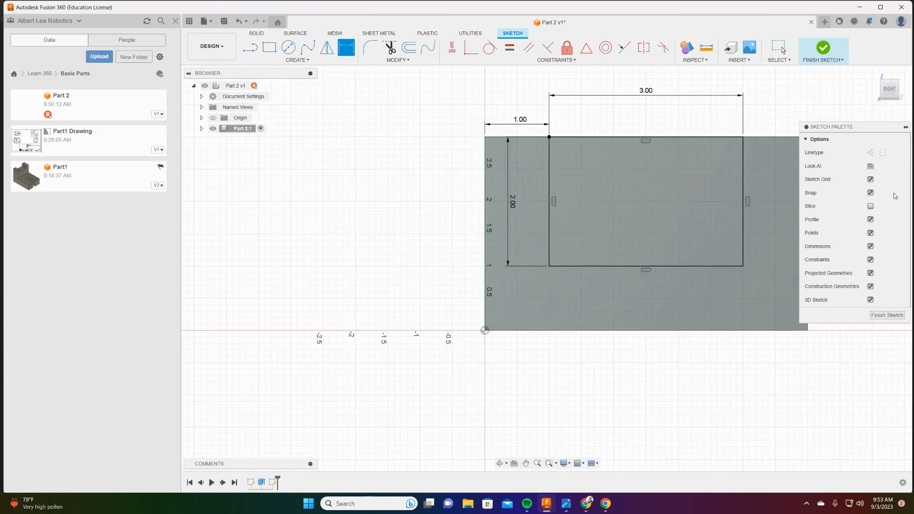
{"action": "left_click", "coordinate": [886, 315]}
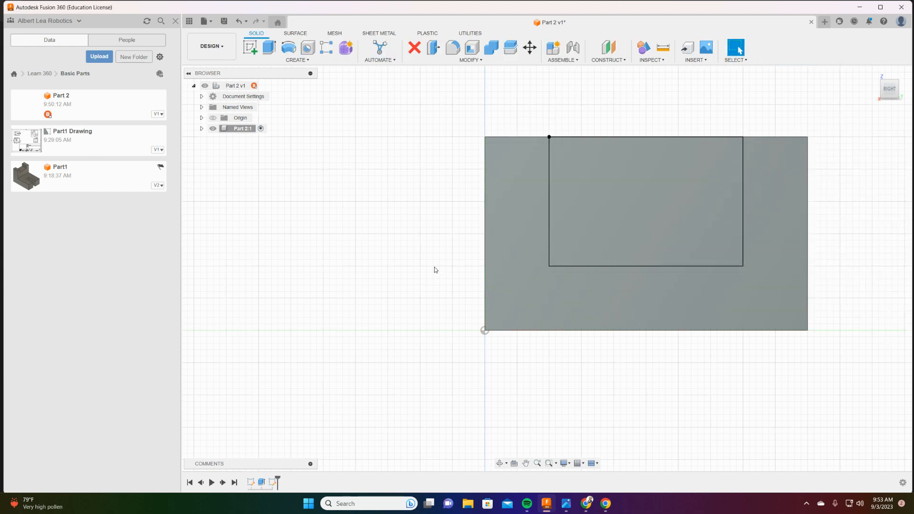
Extrude the rectangle profile -2.5 in as a cut through the body, leaving an upright at each end.
{"action": "left_click", "coordinate": [875, 73]}
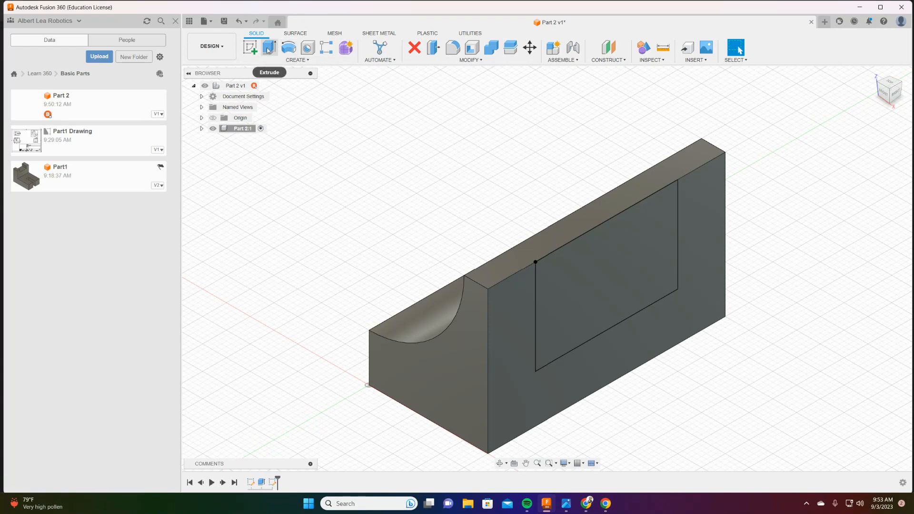
{"action": "left_click", "coordinate": [294, 60]}
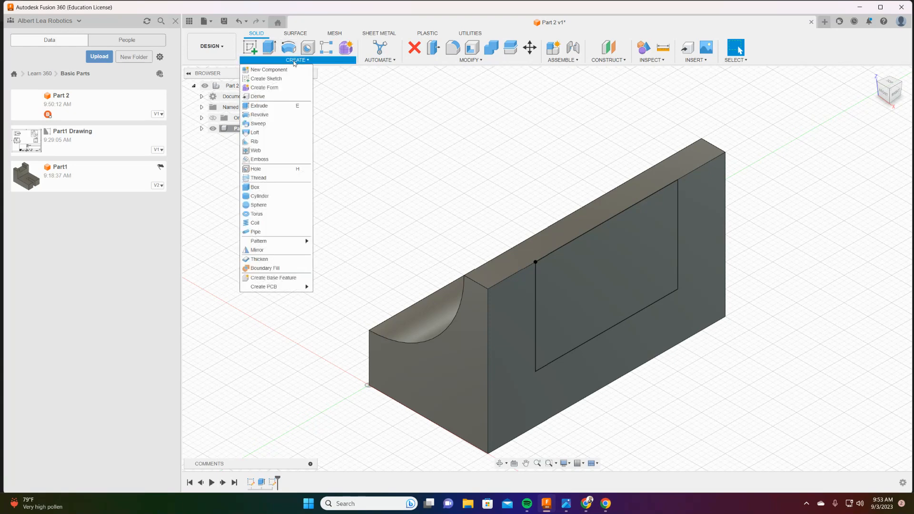
{"action": "left_click", "coordinate": [259, 106]}
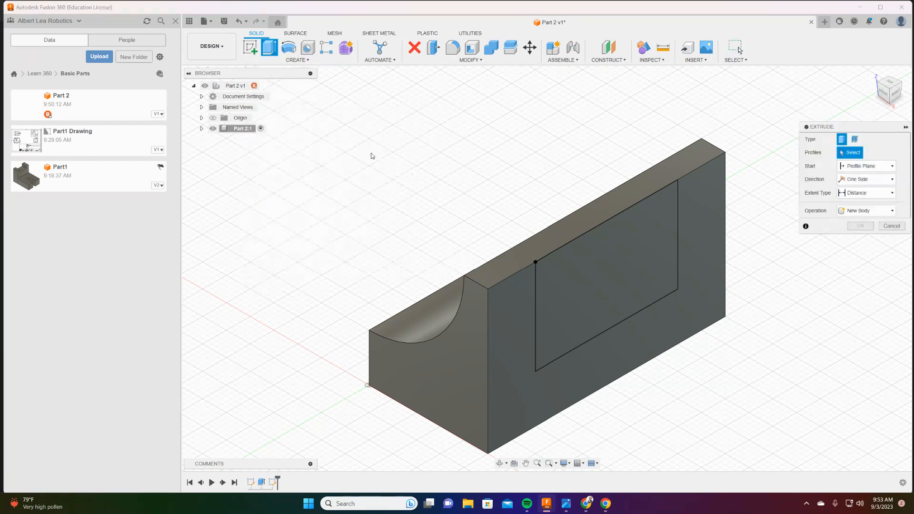
{"action": "left_click", "coordinate": [615, 279]}
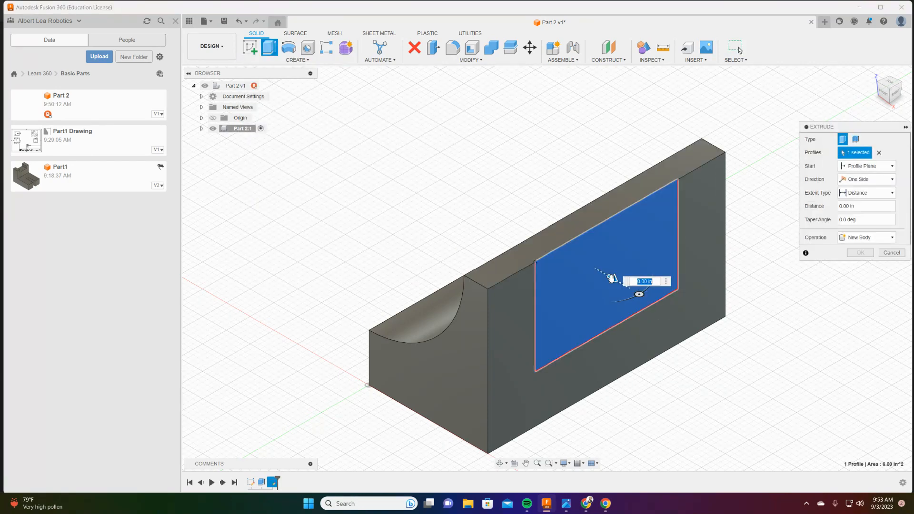
{"action": "left_click_drag", "start_coordinate": [612, 280], "coordinate": [476, 241]}
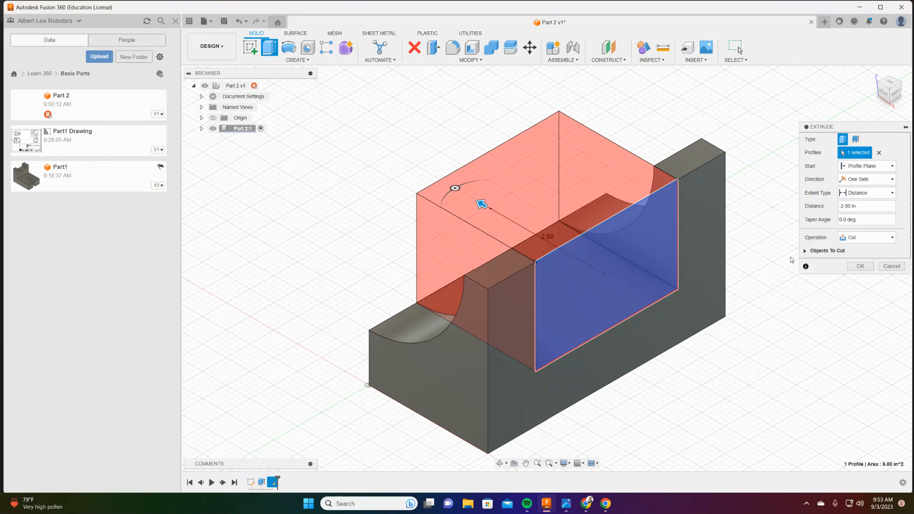
{"action": "key", "text": "Return"}
{"action": "middle_click_drag", "start_coordinate": [384, 245], "coordinate": [409, 259]}
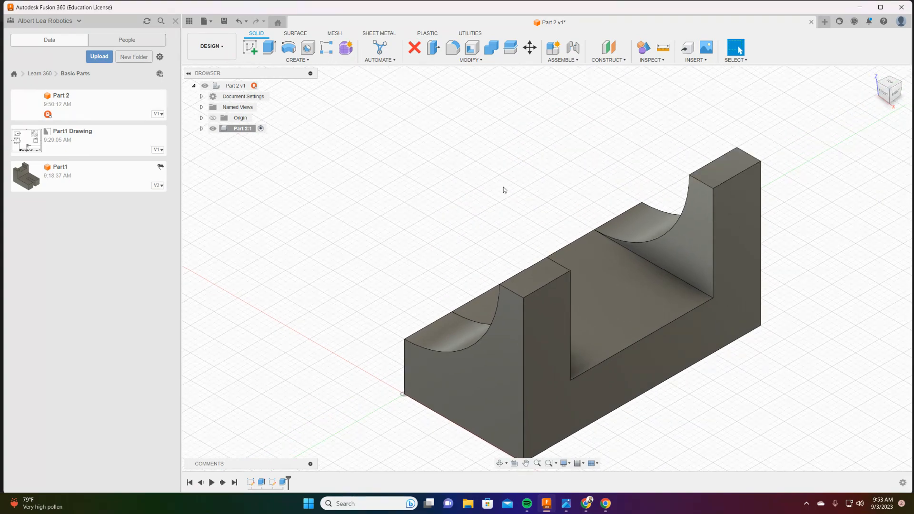
On the floor face between the two uprights, sketch a rectangle 1 in wide and 1 in high.
{"action": "middle_click_drag", "start_coordinate": [505, 189], "coordinate": [579, 209], "text": "shift"}
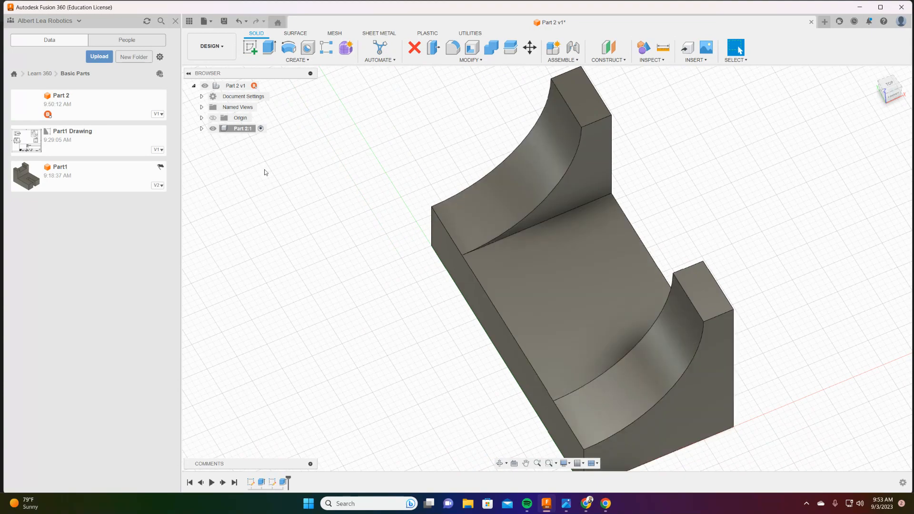
{"action": "left_click", "coordinate": [252, 48]}
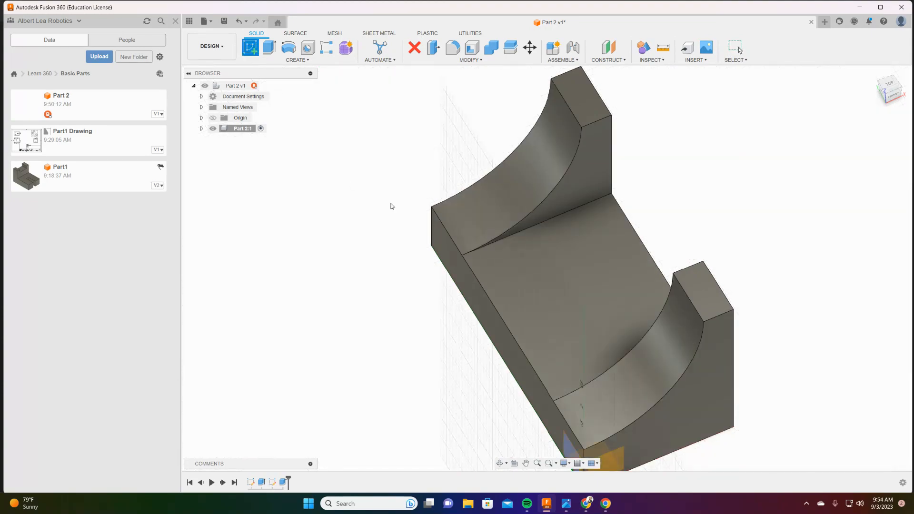
{"action": "left_click", "coordinate": [578, 263]}
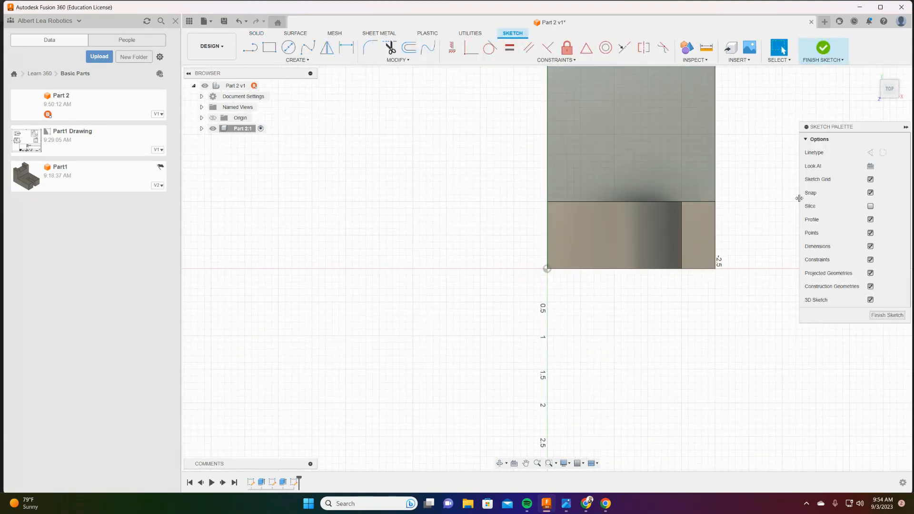
{"action": "middle_click_drag", "start_coordinate": [771, 180], "coordinate": [718, 336]}
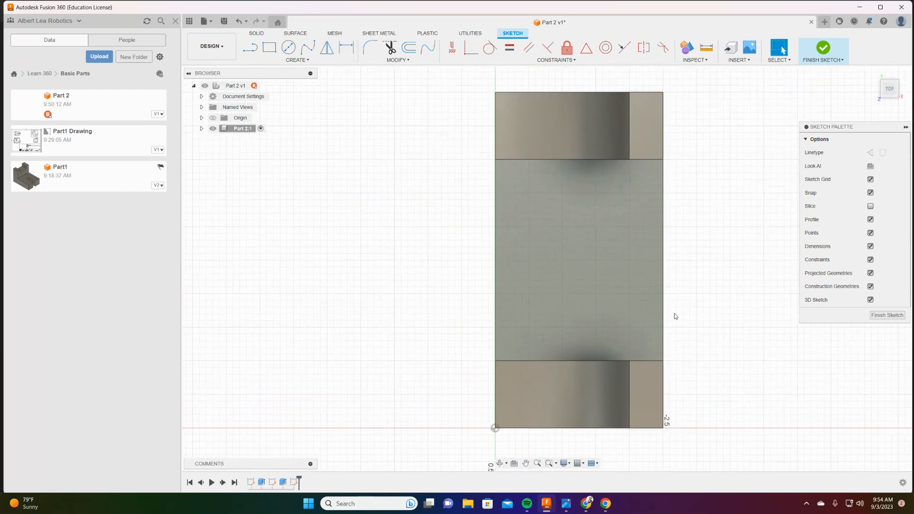
{"action": "left_click", "coordinate": [270, 47]}
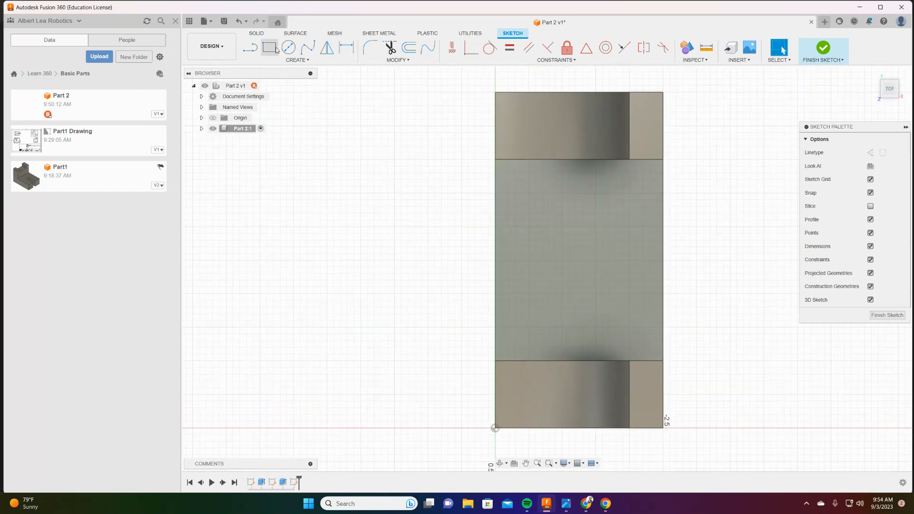
{"action": "left_click", "coordinate": [542, 219]}
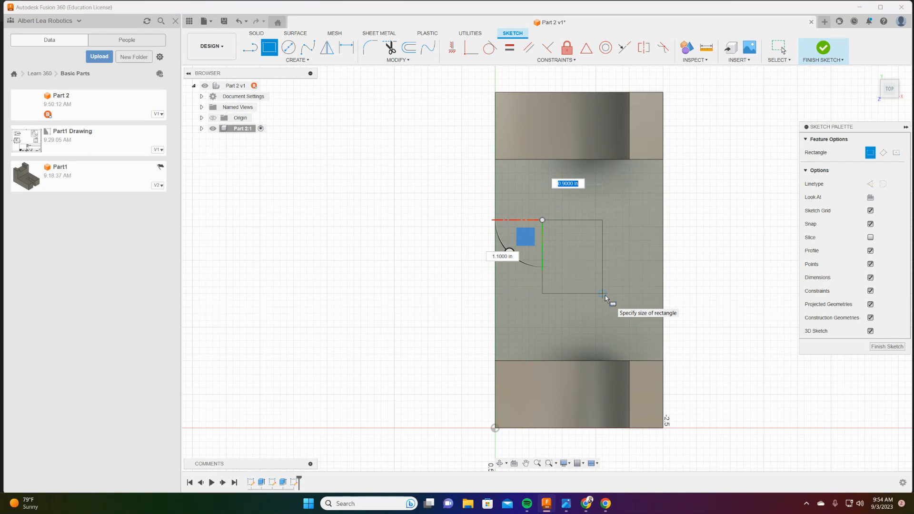
{"action": "type", "text": "1"}
{"action": "key", "text": "Tab"}
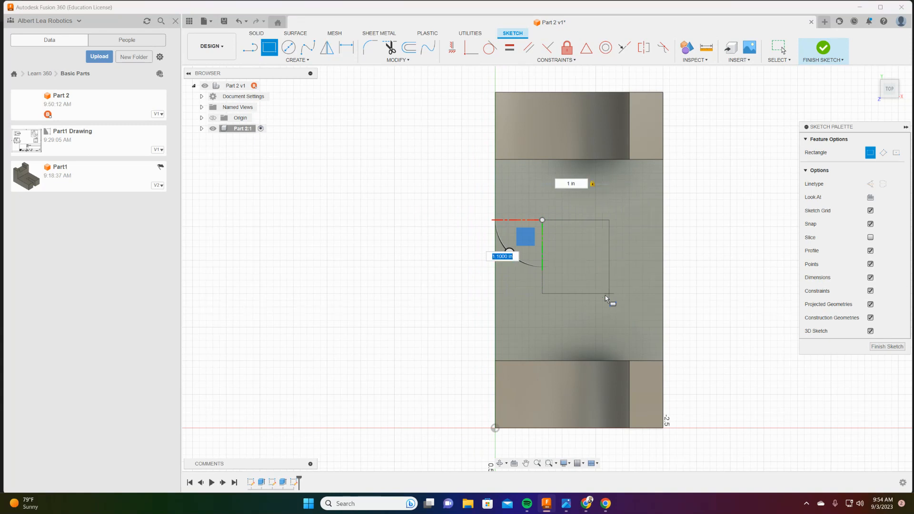
{"action": "type", "text": "1"}
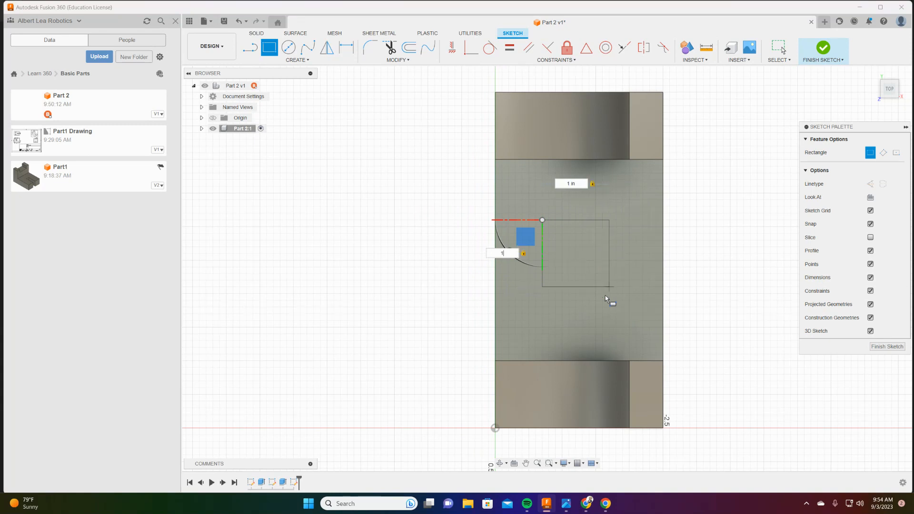
{"action": "key", "text": "Return"}
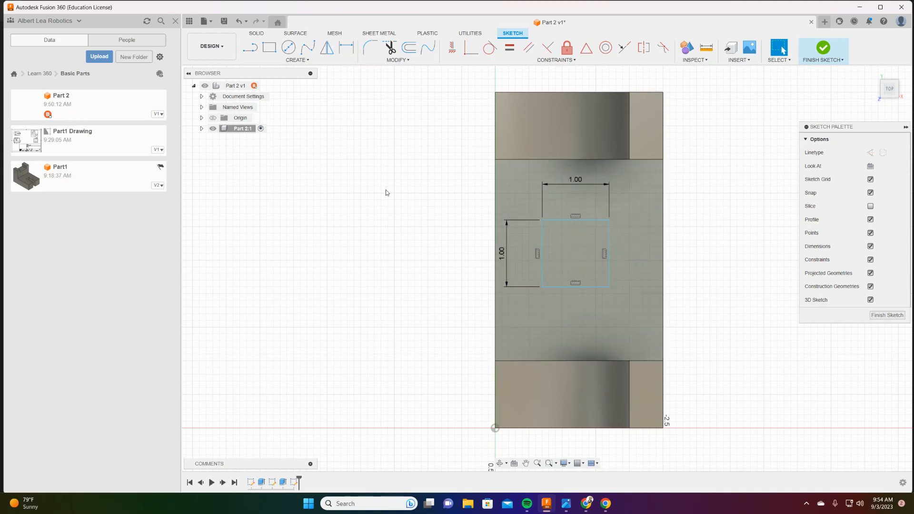
Dimension the square's nearest side 0.5 in from the floor's long edge that runs through the origin side.
{"action": "left_click", "coordinate": [346, 47]}
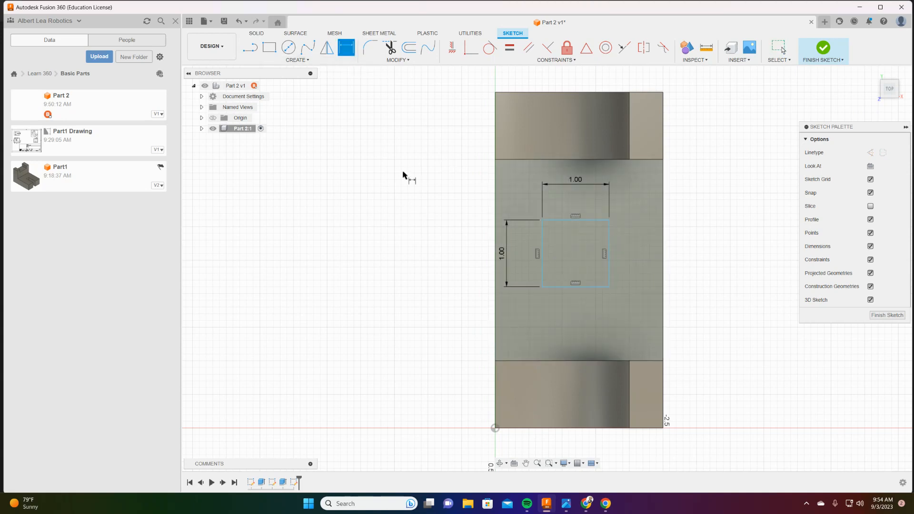
{"action": "left_click", "coordinate": [496, 255]}
{"action": "left_click", "coordinate": [542, 255]}
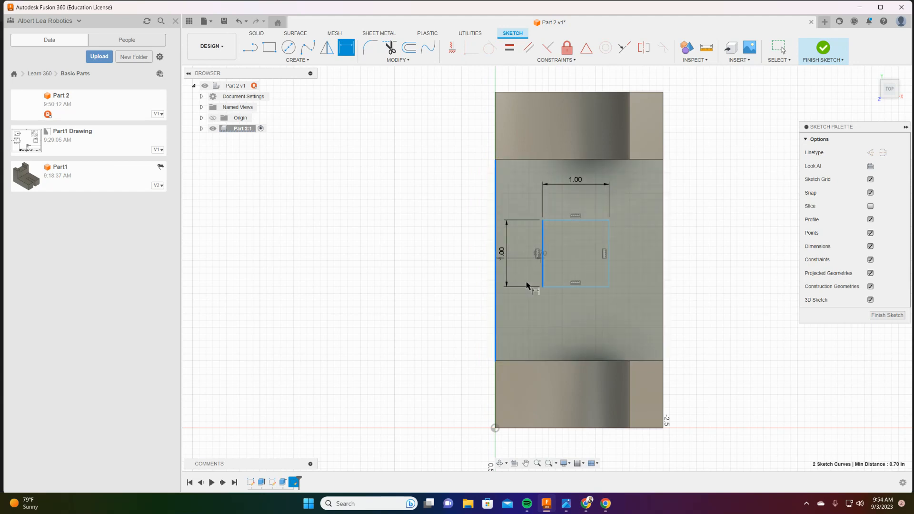
{"action": "left_click", "coordinate": [531, 257]}
{"action": "type", "text": "5"}
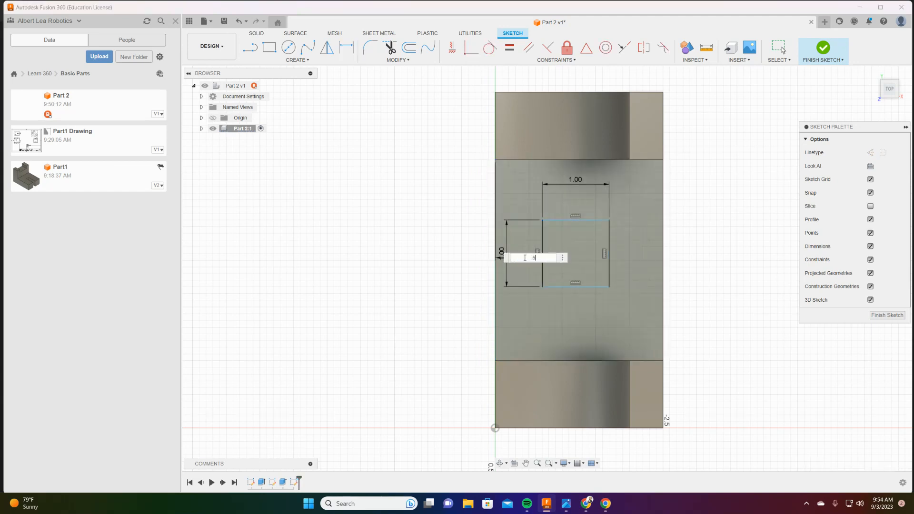
{"action": "key", "text": "Return"}
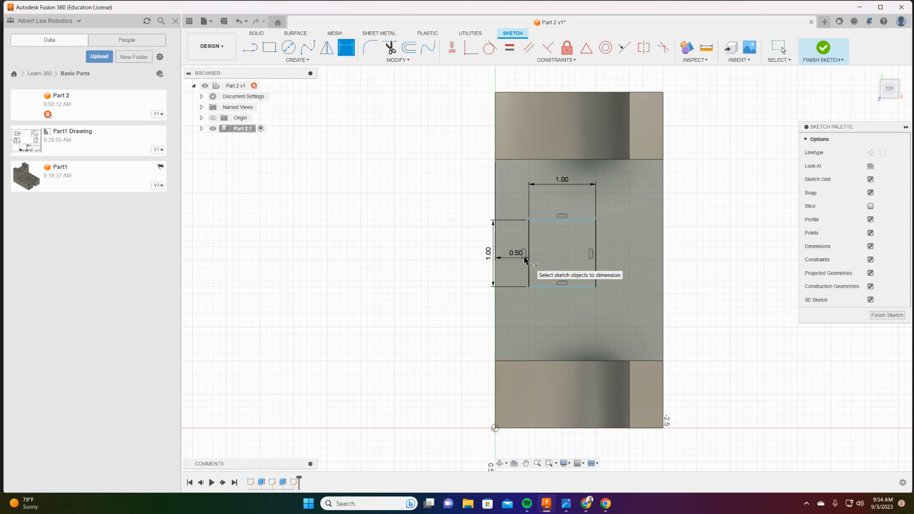
Dimension the square 1 in from the floor edge at the upright nearest the origin and finish the sketch.
{"action": "left_click", "coordinate": [558, 360]}
{"action": "left_click", "coordinate": [563, 287]}
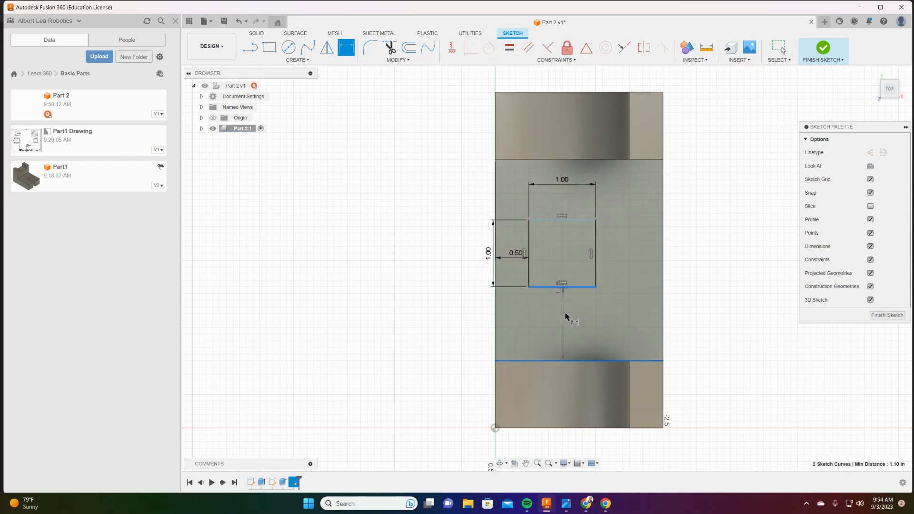
{"action": "left_click", "coordinate": [574, 318]}
{"action": "type", "text": "1"}
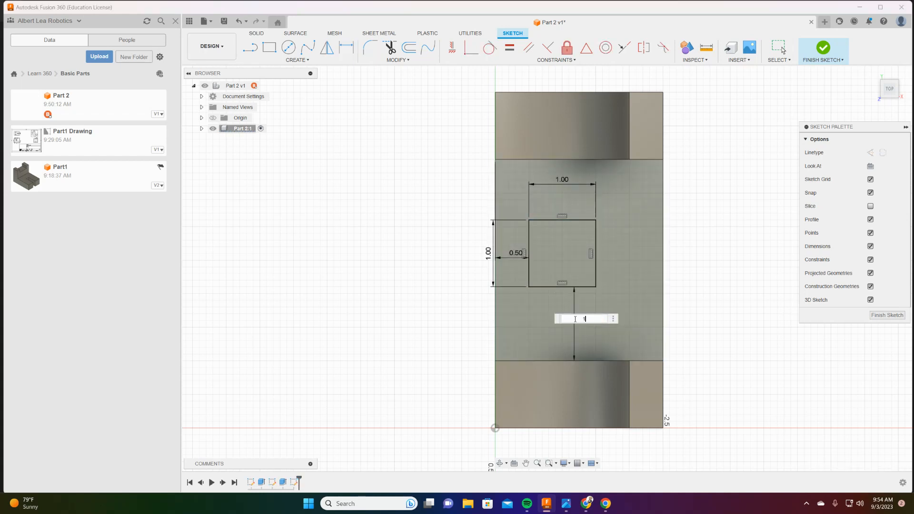
{"action": "key", "text": "Return"}
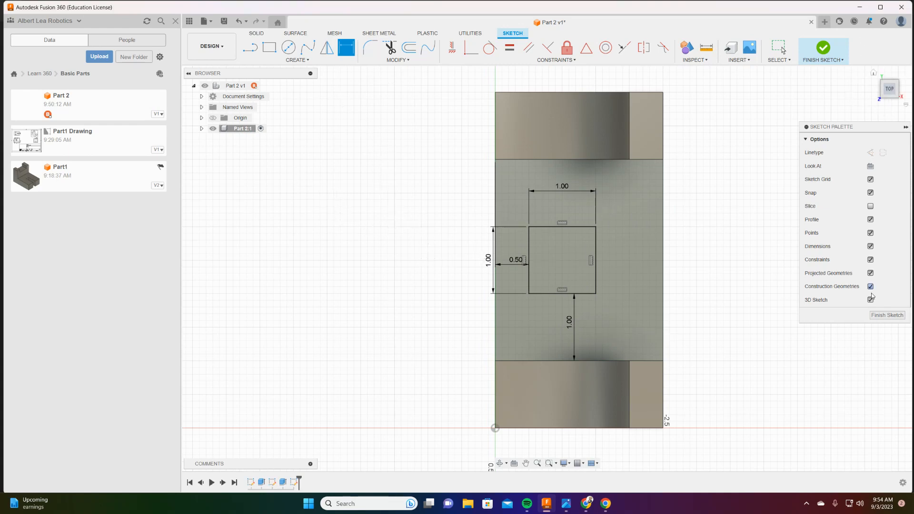
{"action": "left_click", "coordinate": [887, 316]}
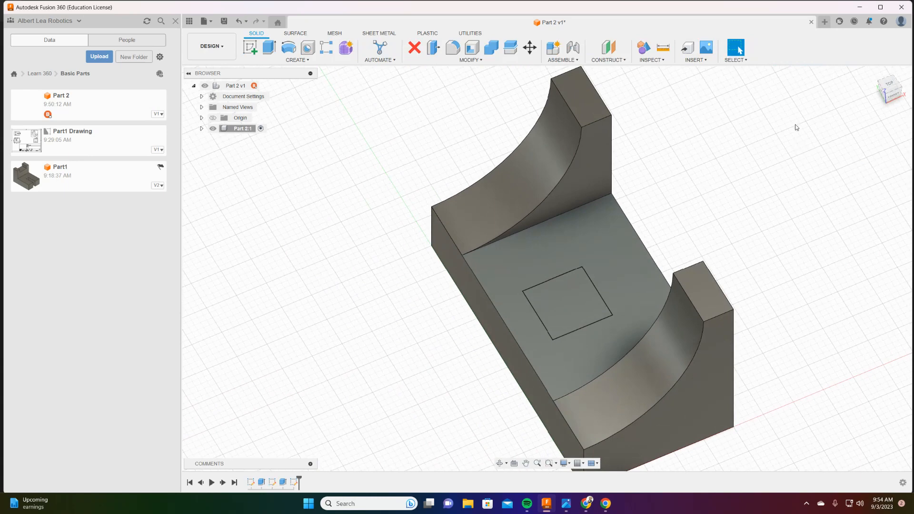
Press Pull the square profile -1 in as a cut through the floor.
{"action": "right_click", "coordinate": [437, 318]}
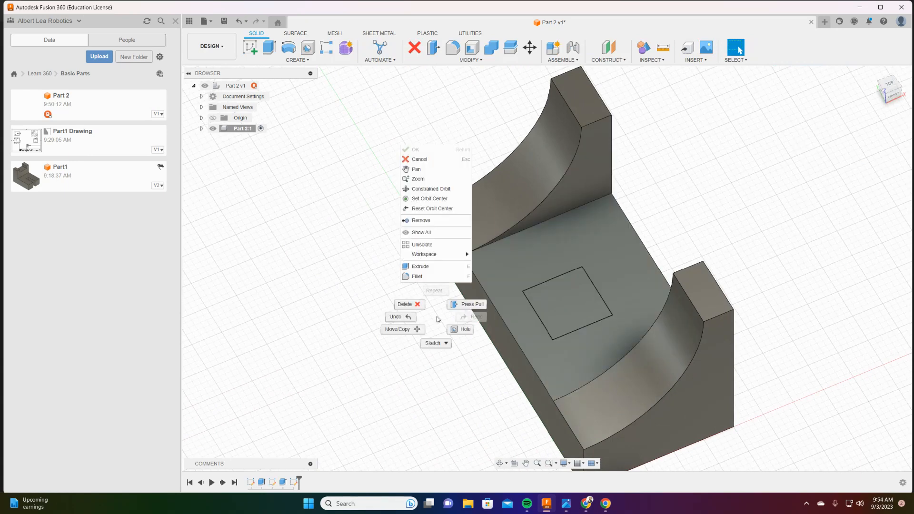
{"action": "left_click", "coordinate": [472, 305]}
{"action": "left_click", "coordinate": [580, 314]}
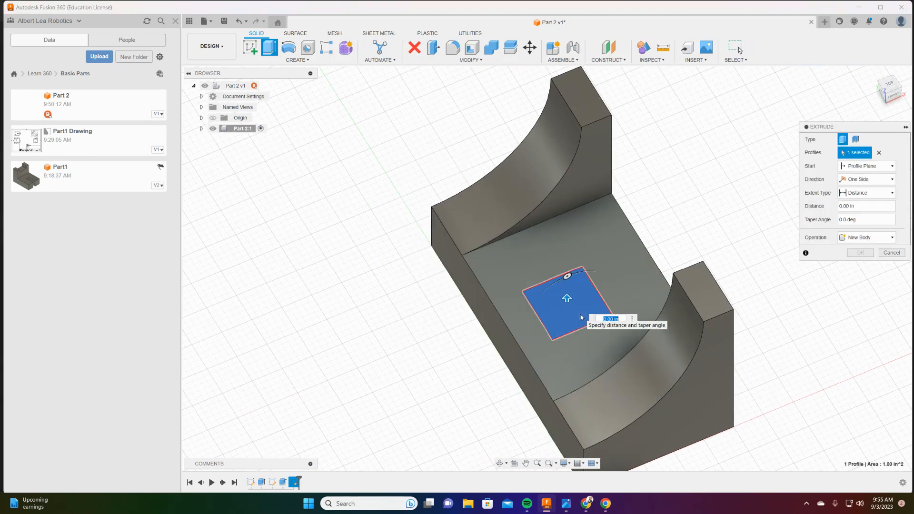
{"action": "left_click_drag", "start_coordinate": [566, 300], "coordinate": [578, 336]}
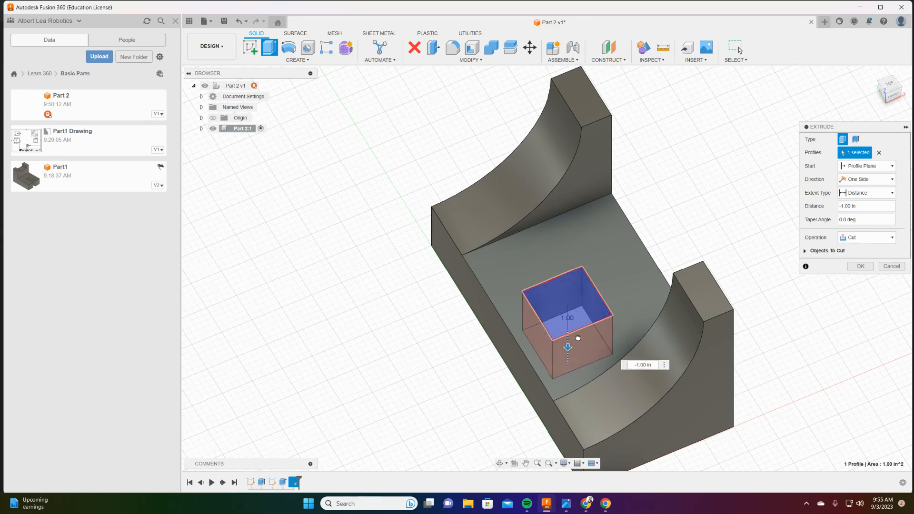
{"action": "right_click", "coordinate": [366, 410]}
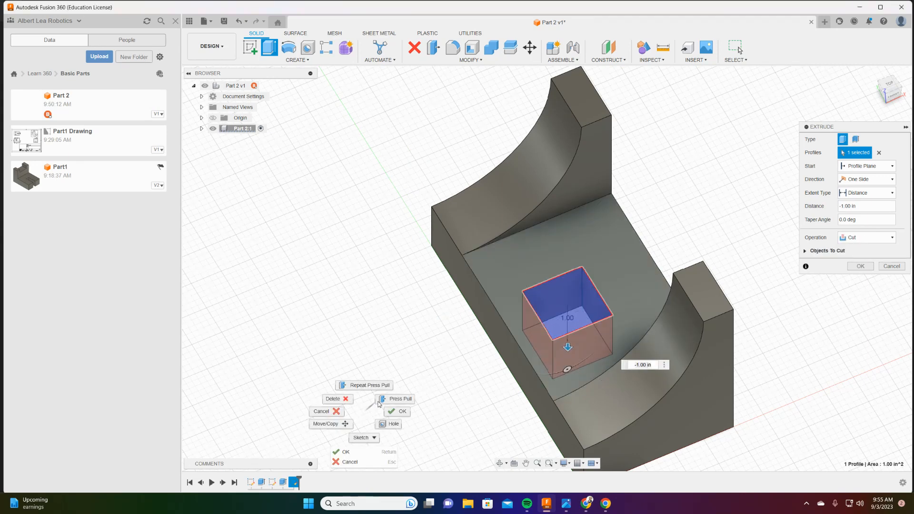
{"action": "left_click", "coordinate": [364, 385]}
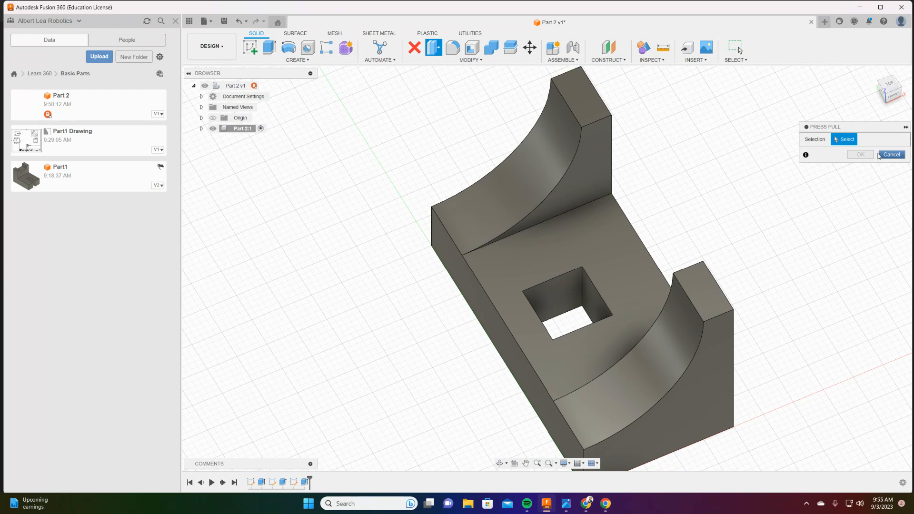
{"action": "left_click", "coordinate": [880, 155]}
Save the design with the version description "Completed" and mark it as a milestone named "Finished".
{"action": "middle_click_drag", "start_coordinate": [824, 333], "coordinate": [846, 342]}
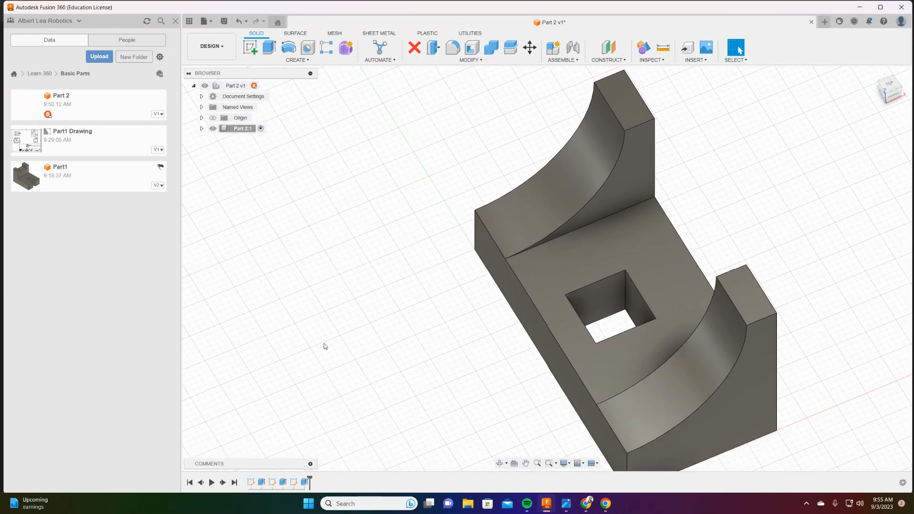
{"action": "middle_click_drag", "start_coordinate": [329, 347], "coordinate": [61, 344], "text": "shift"}
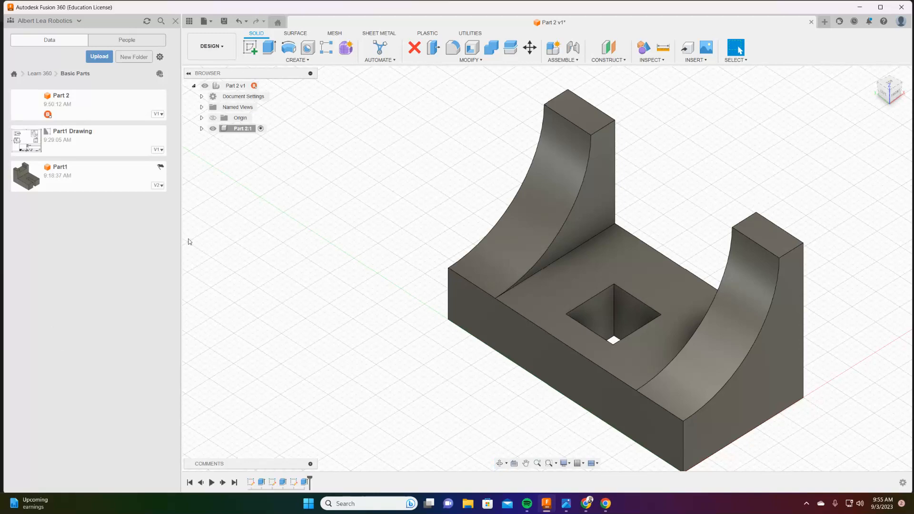
{"action": "left_click", "coordinate": [228, 23]}
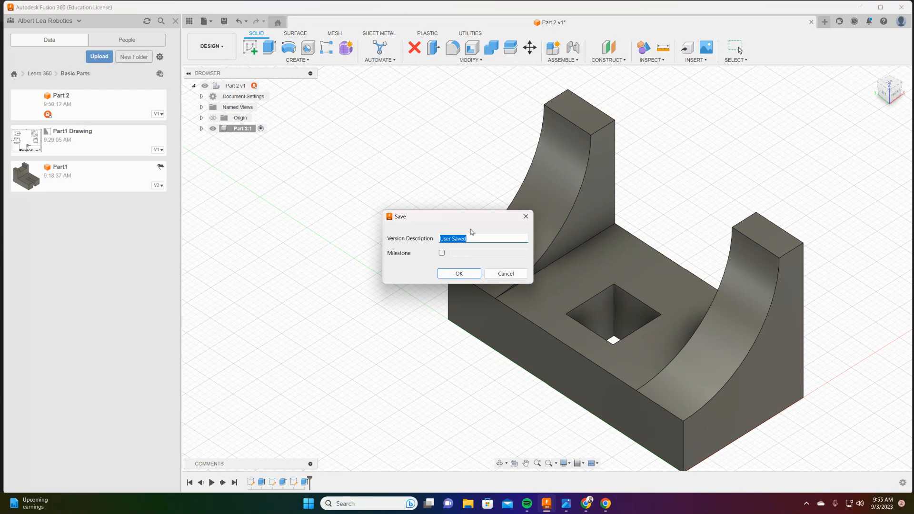
{"action": "type", "text": "Completed"}
{"action": "left_click", "coordinate": [442, 253]}
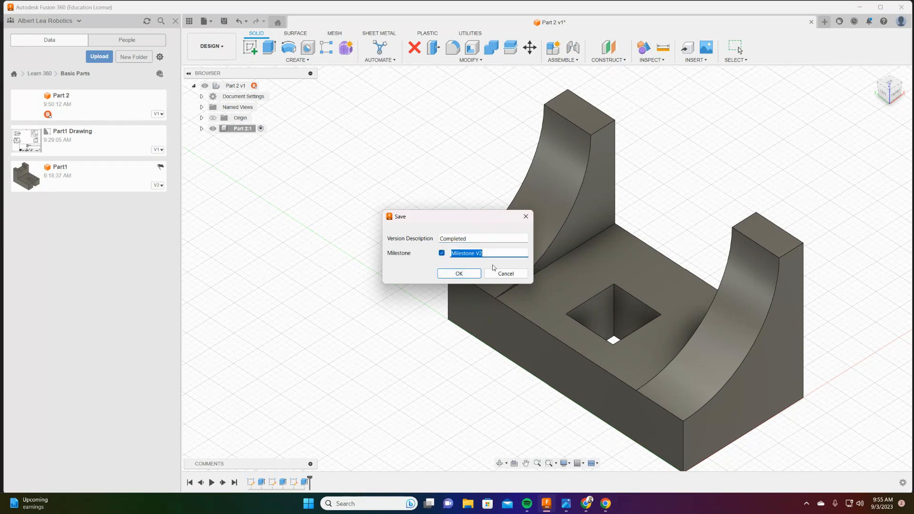
{"action": "type", "text": "Finished"}
{"action": "left_click", "coordinate": [459, 274]}
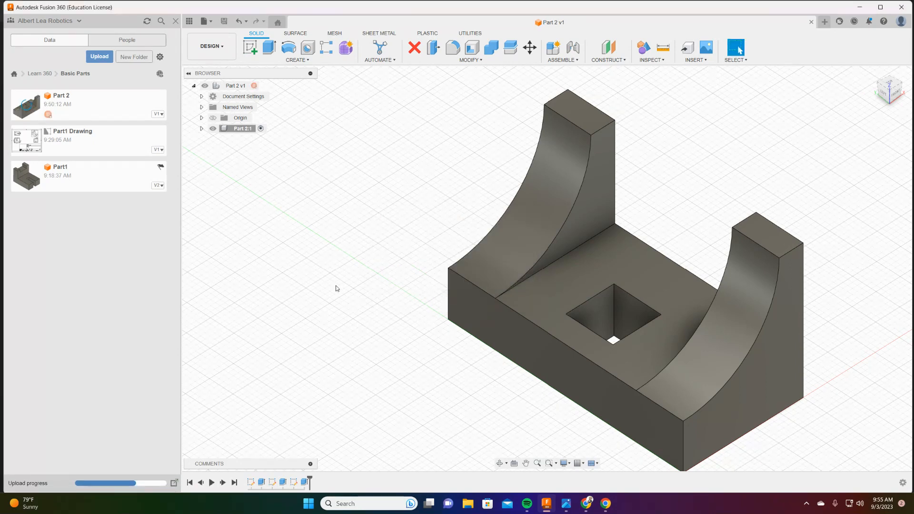
{"action": "mouse_move", "coordinate": [608, 506]}
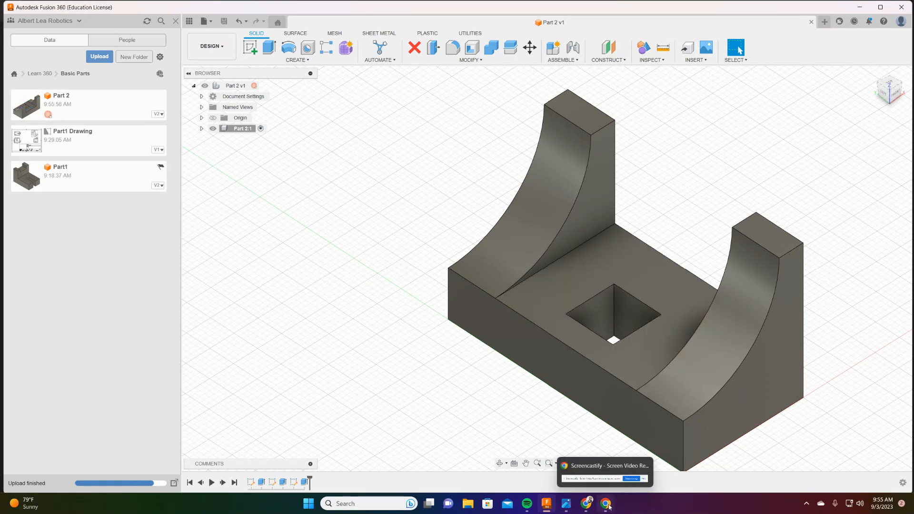
{"action": "left_click", "coordinate": [604, 478]}
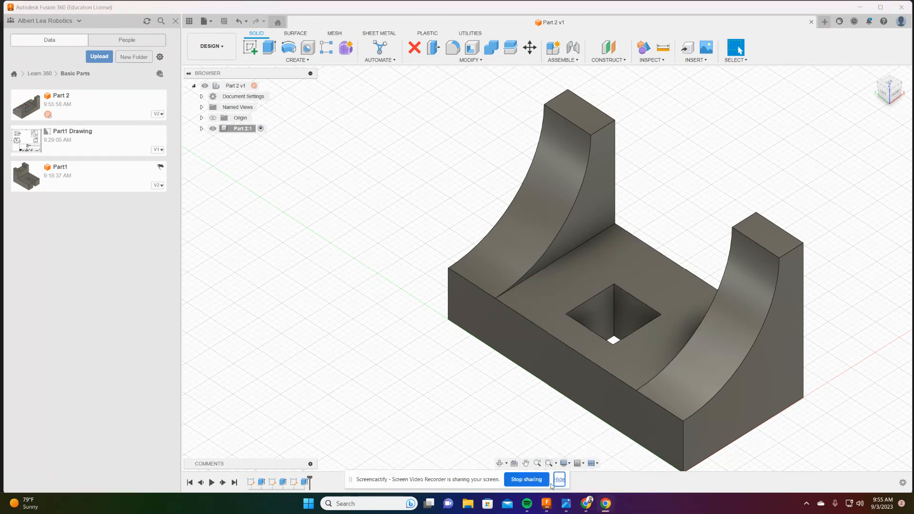